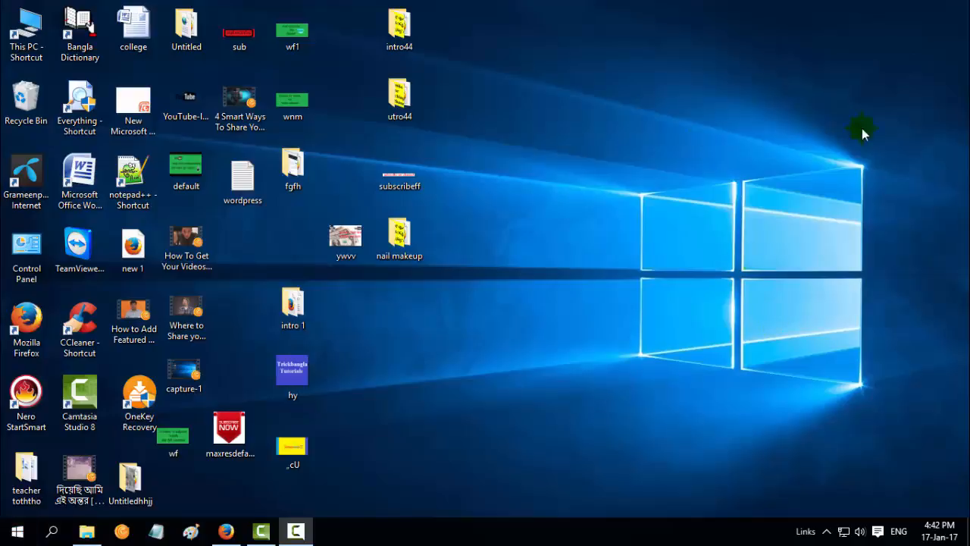
Refresh the desktop five times from its right-click menu
{"action": "right_click", "coordinate": [601, 36]}
{"action": "left_click", "coordinate": [679, 115]}
{"action": "right_click", "coordinate": [605, 55]}
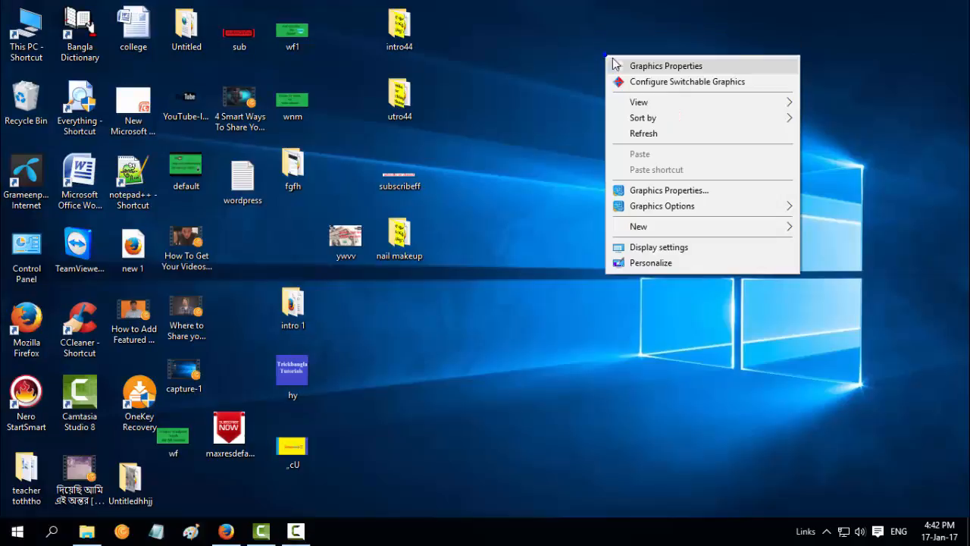
{"action": "left_click", "coordinate": [663, 136]}
{"action": "right_click", "coordinate": [651, 88]}
{"action": "left_click", "coordinate": [689, 168]}
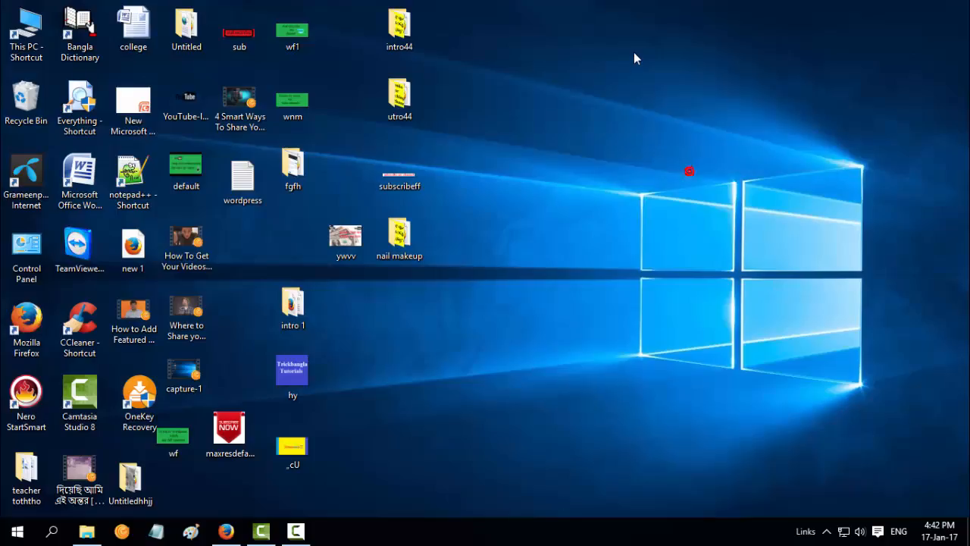
{"action": "right_click", "coordinate": [634, 53]}
{"action": "left_click", "coordinate": [659, 129]}
{"action": "right_click", "coordinate": [606, 36]}
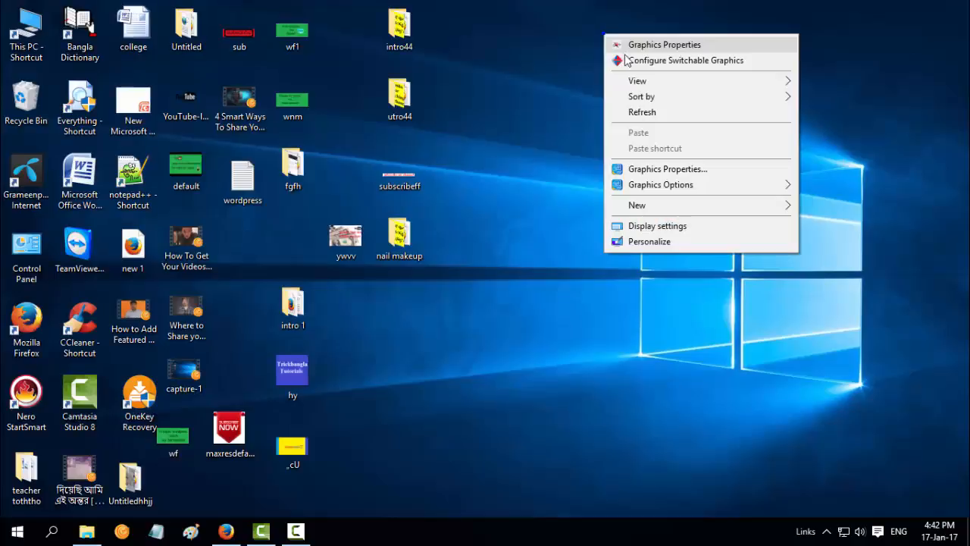
{"action": "left_click", "coordinate": [658, 114]}
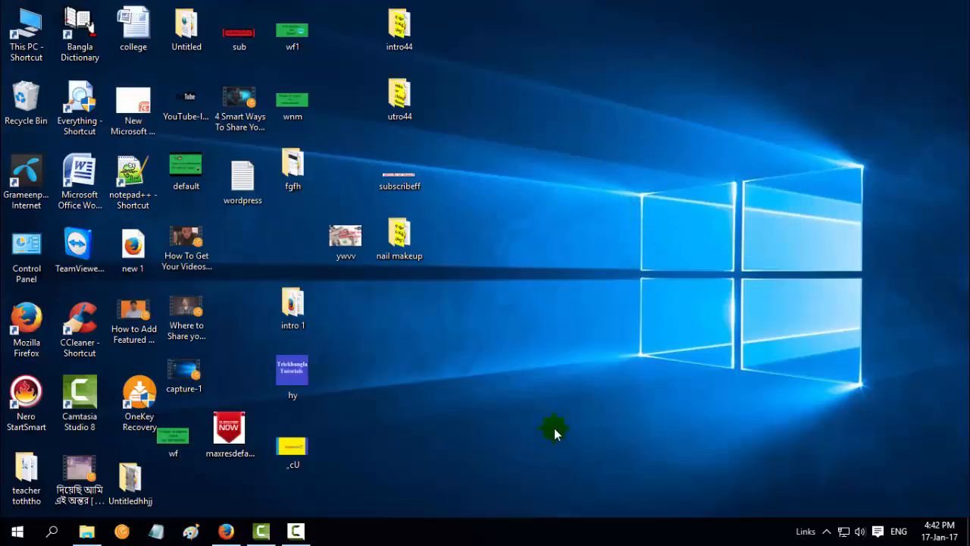
In a new Firefox tab, search Google for wordpress and open the Download WordPress result
{"action": "left_click", "coordinate": [225, 530]}
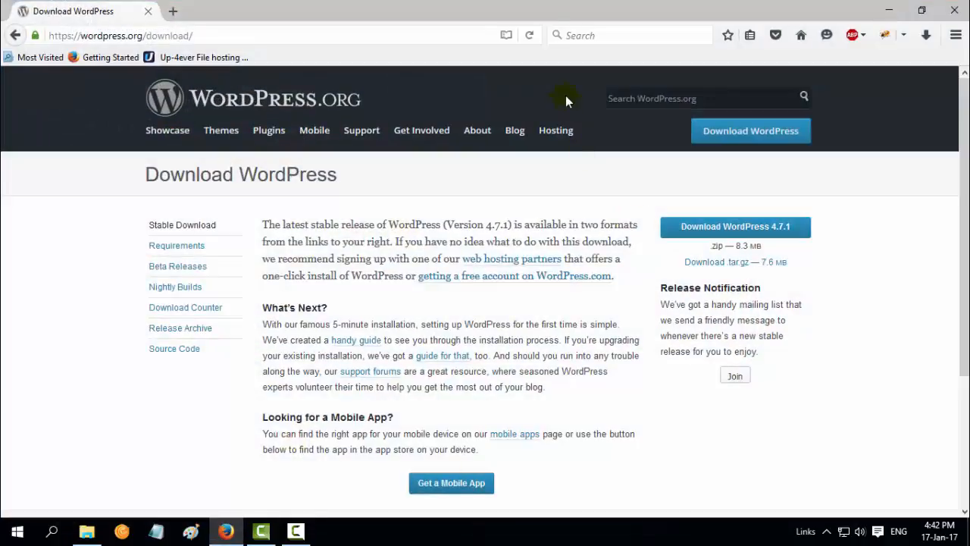
{"action": "left_click", "coordinate": [174, 11]}
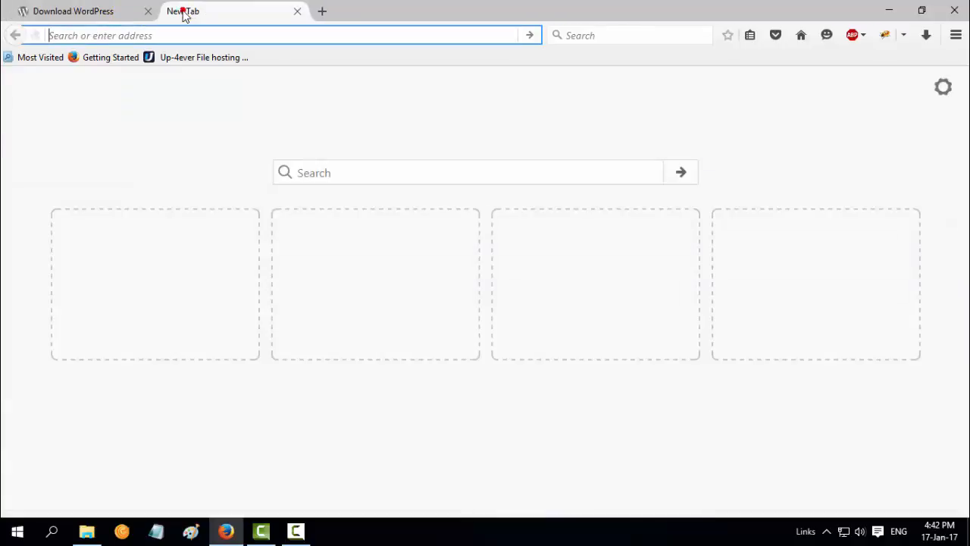
{"action": "left_click", "coordinate": [379, 171]}
{"action": "type", "text": "wo"}
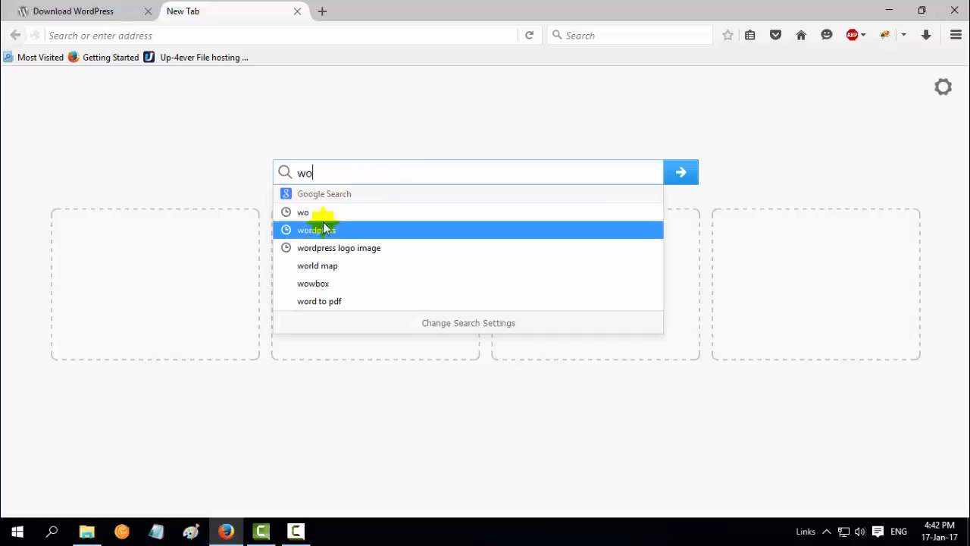
{"action": "left_click", "coordinate": [323, 230]}
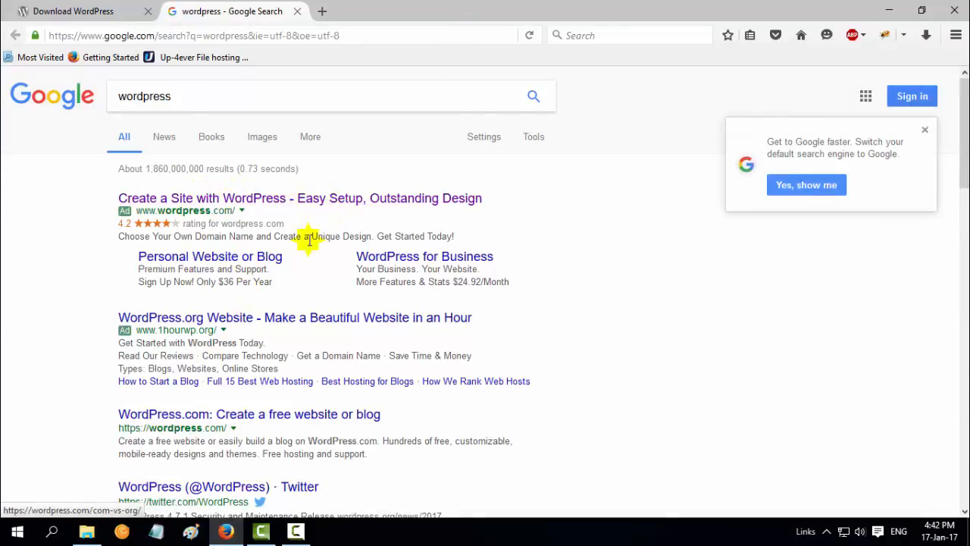
{"action": "scroll", "coordinate": [296, 355], "scroll_direction": "down", "scroll_amount": 5}
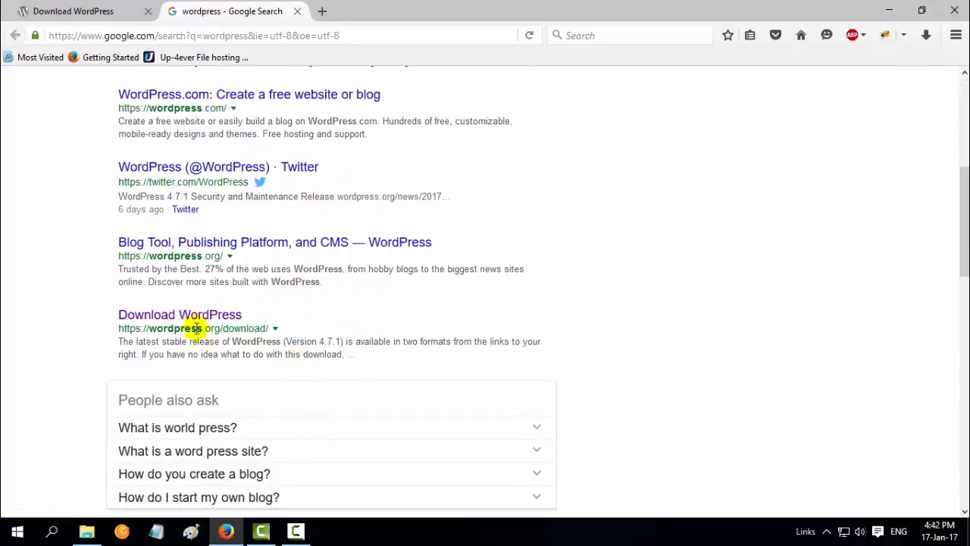
{"action": "left_click", "coordinate": [235, 322]}
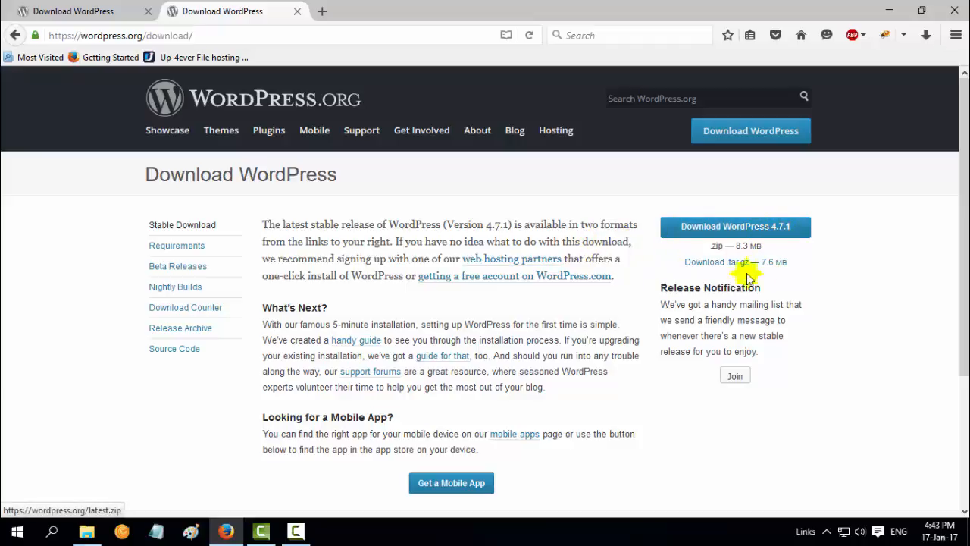
Search Google for xampp in a new tab and open the XAMPP Installers and Downloads page
{"action": "left_click", "coordinate": [324, 9]}
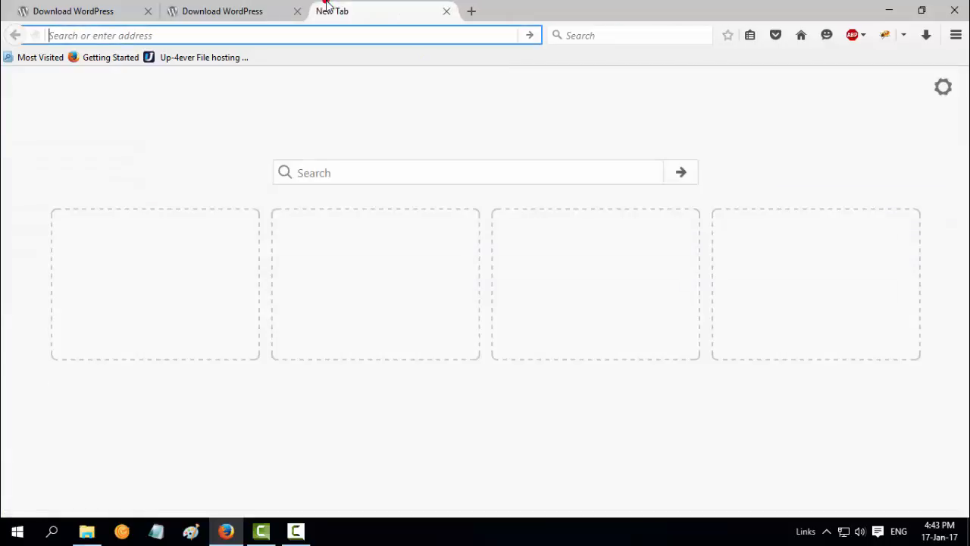
{"action": "left_click", "coordinate": [427, 179]}
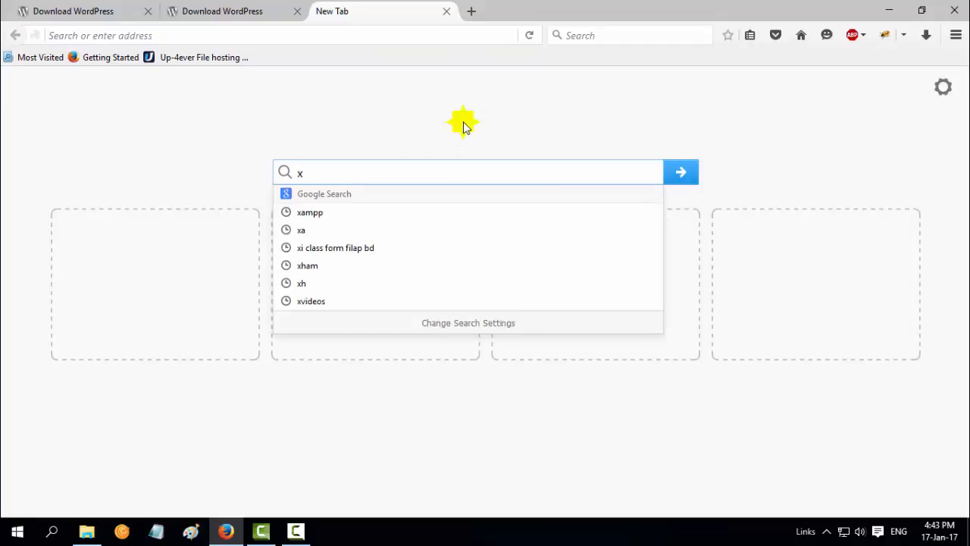
{"action": "left_click", "coordinate": [346, 217]}
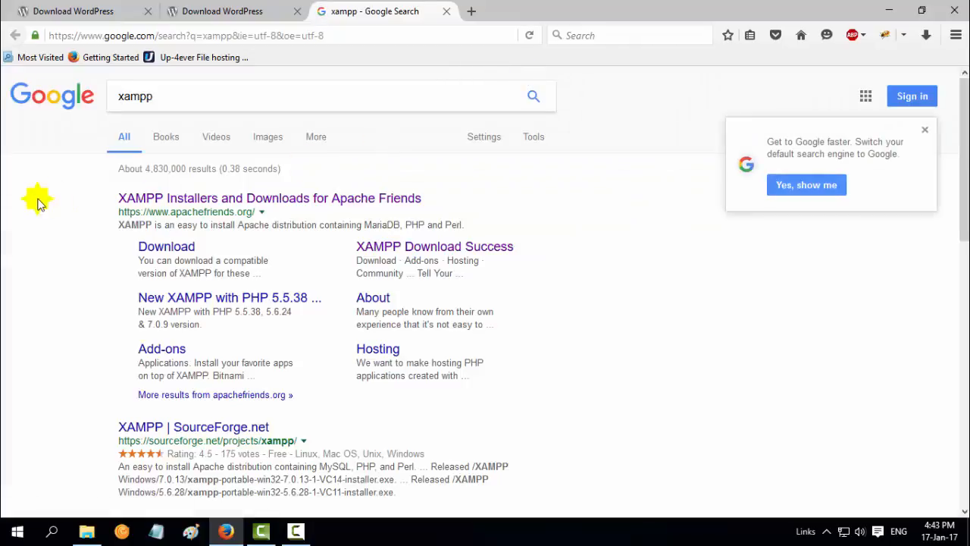
{"action": "left_click", "coordinate": [285, 200]}
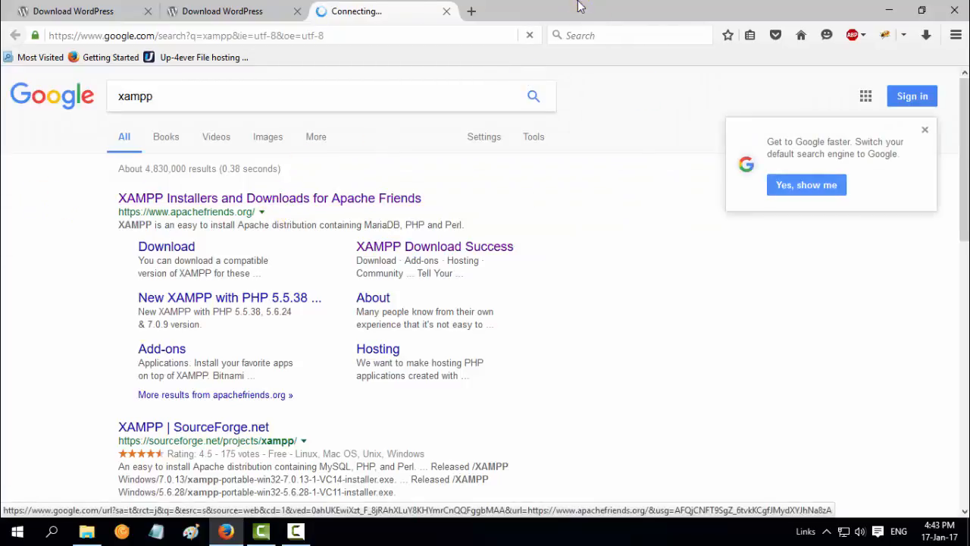
{"action": "left_click", "coordinate": [250, 7]}
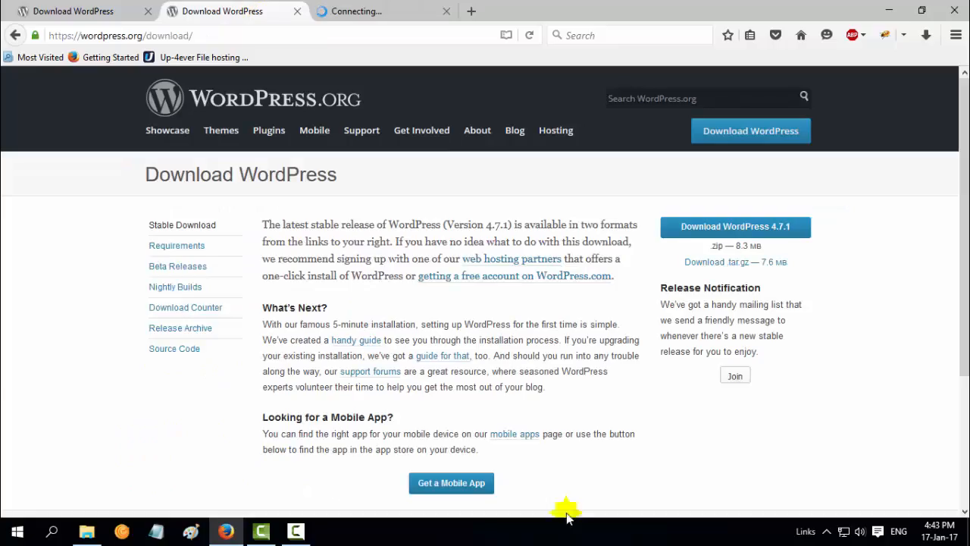
{"action": "scroll", "coordinate": [570, 417], "scroll_direction": "down", "scroll_amount": 3}
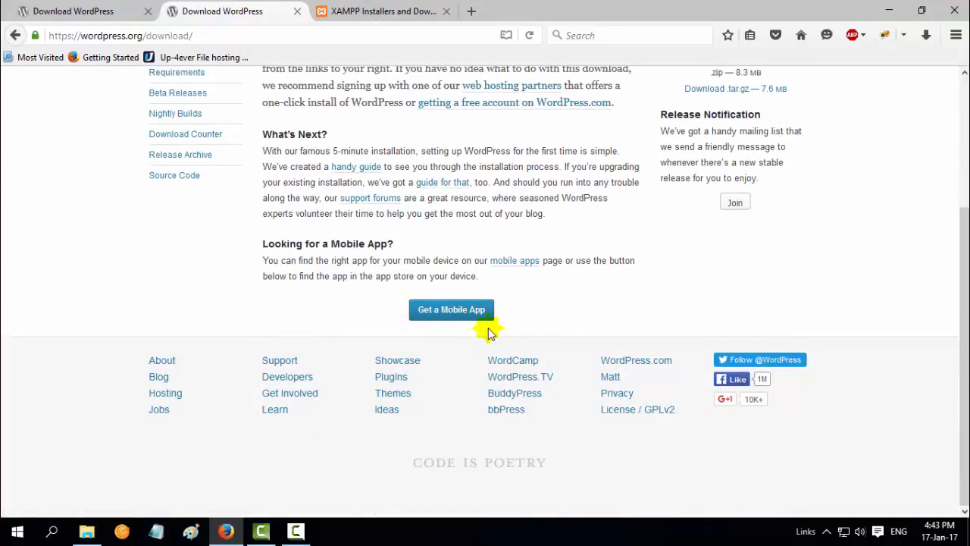
{"action": "left_click", "coordinate": [405, 8]}
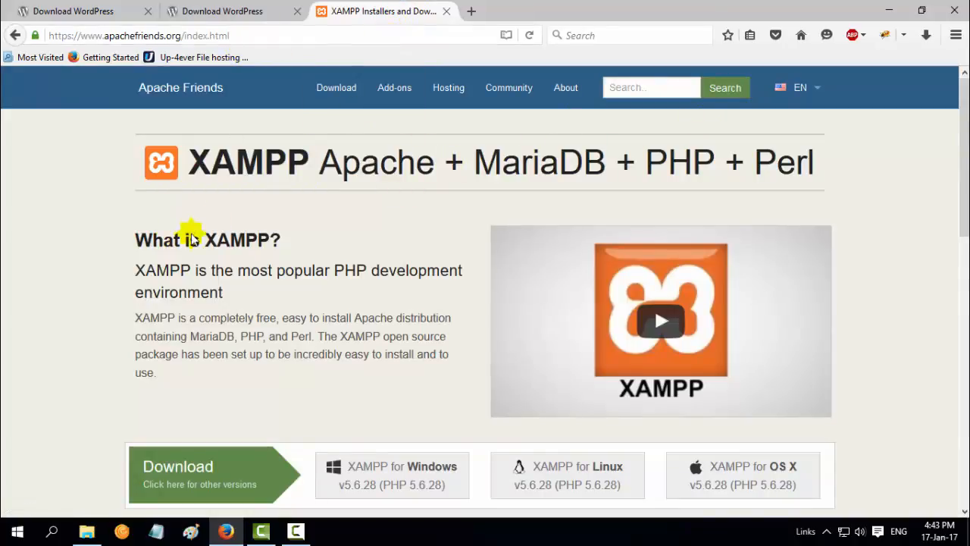
{"action": "scroll", "coordinate": [409, 360], "scroll_direction": "down", "scroll_amount": 1}
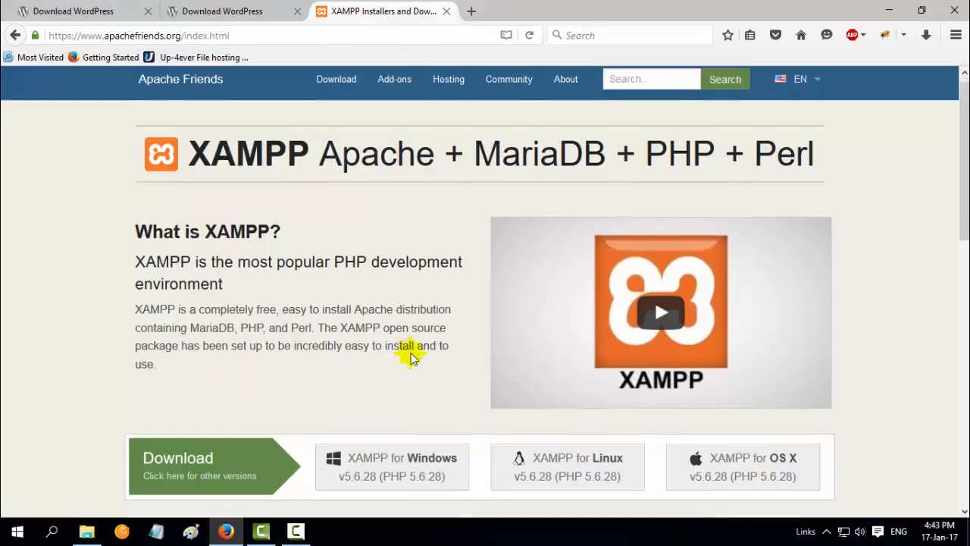
{"action": "scroll", "coordinate": [409, 360], "scroll_direction": "down", "scroll_amount": 4}
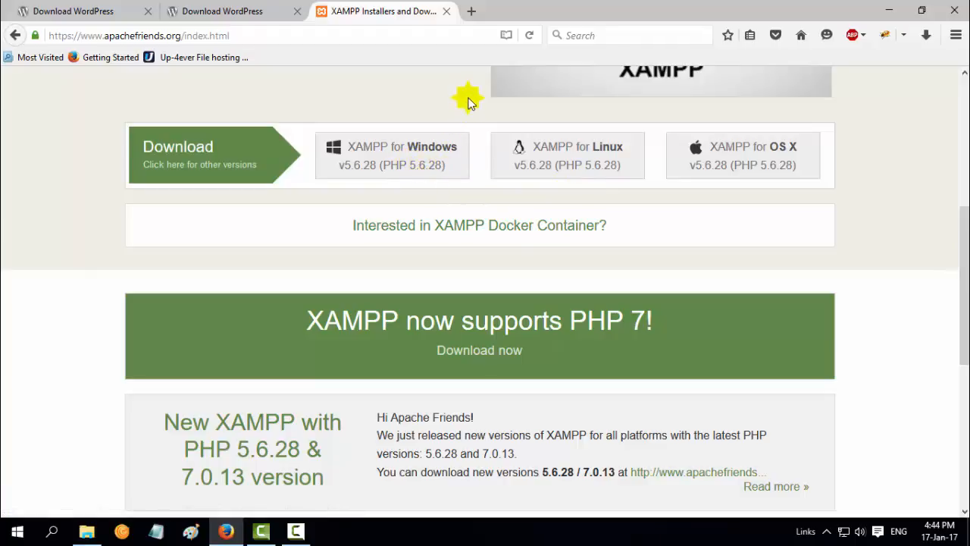
Run xampp-win32-7.0.13-1-VC14-installer from the software (D:) drive in File Explorer
{"action": "left_click", "coordinate": [893, 10]}
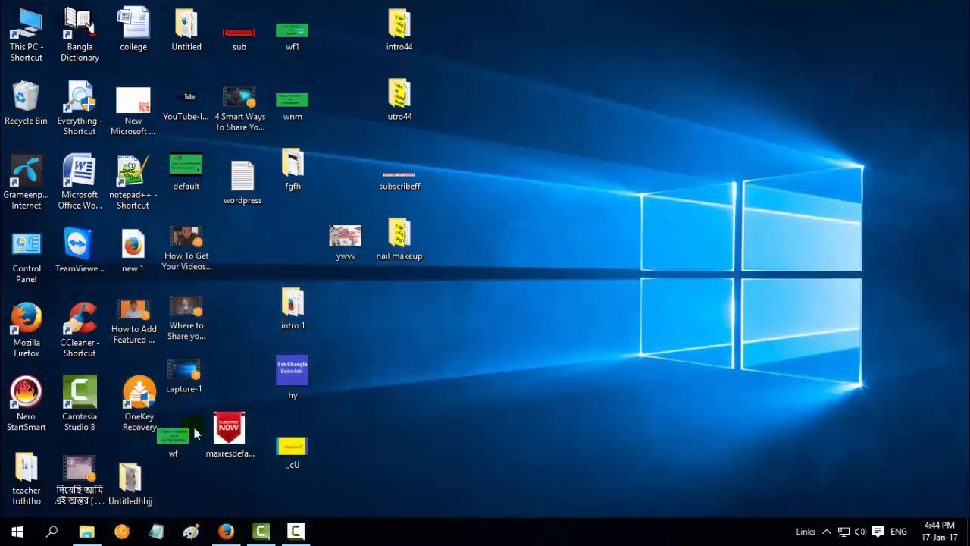
{"action": "left_click", "coordinate": [87, 533]}
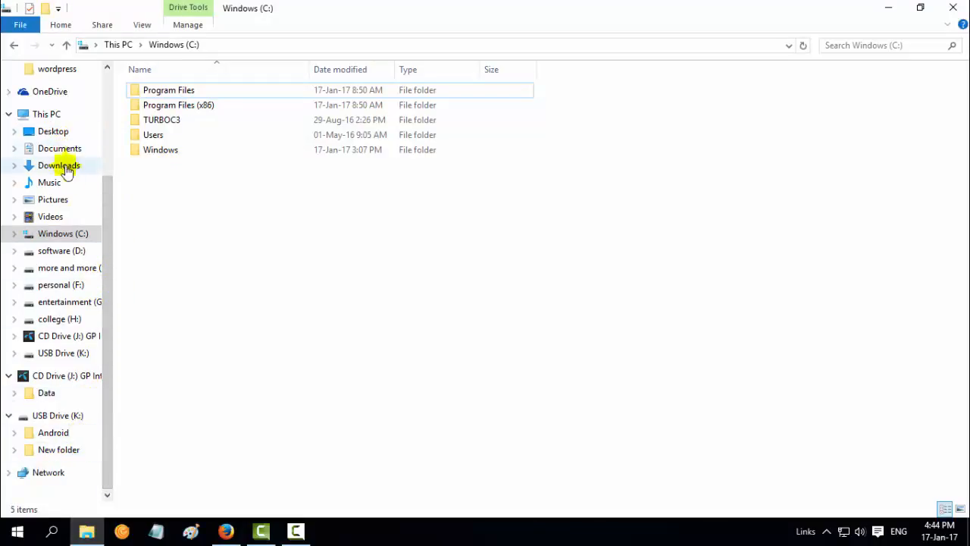
{"action": "left_click", "coordinate": [74, 251]}
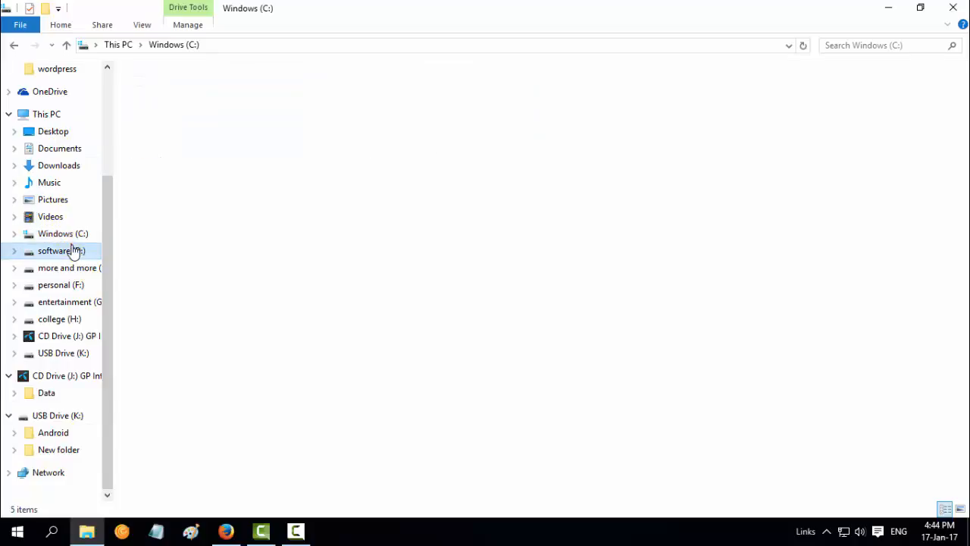
{"action": "double_click", "coordinate": [832, 111]}
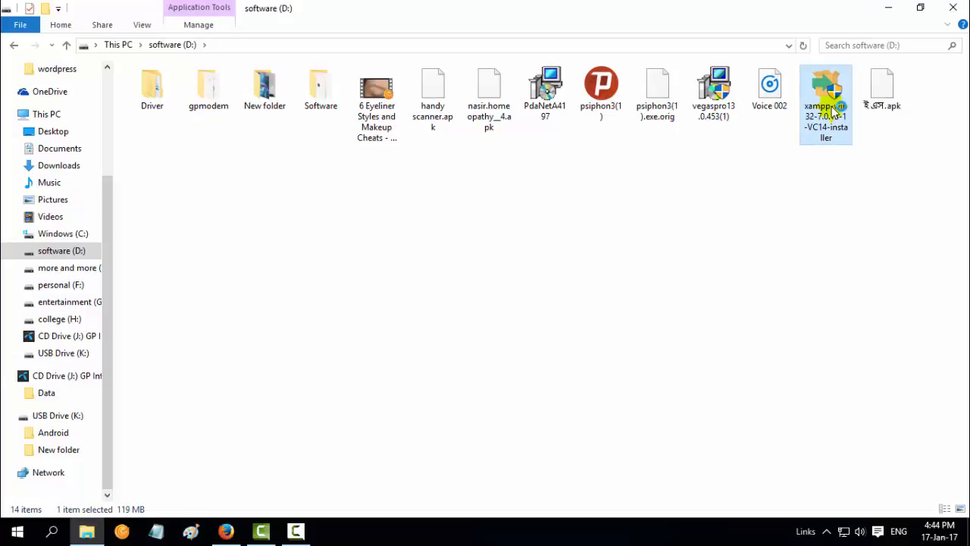
{"action": "double_click", "coordinate": [833, 110]}
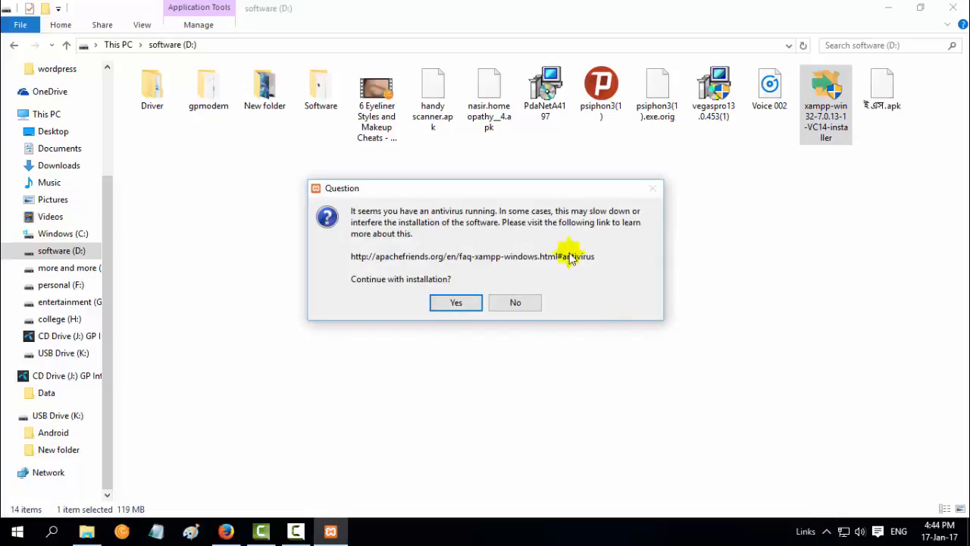
Past the antivirus and UAC warnings, install XAMPP with all components to C:\xampp, then finish
{"action": "left_click", "coordinate": [461, 305]}
{"action": "left_click", "coordinate": [479, 287]}
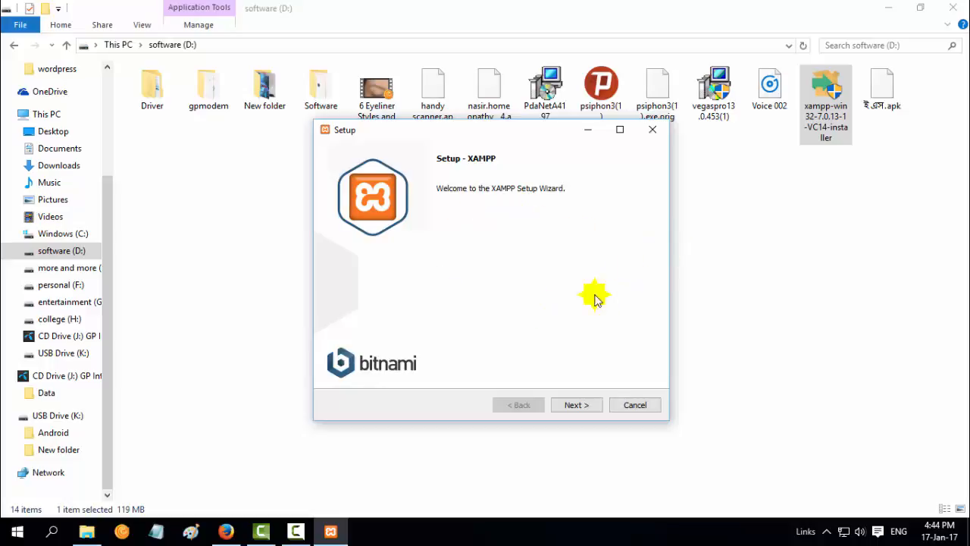
{"action": "left_click", "coordinate": [574, 403]}
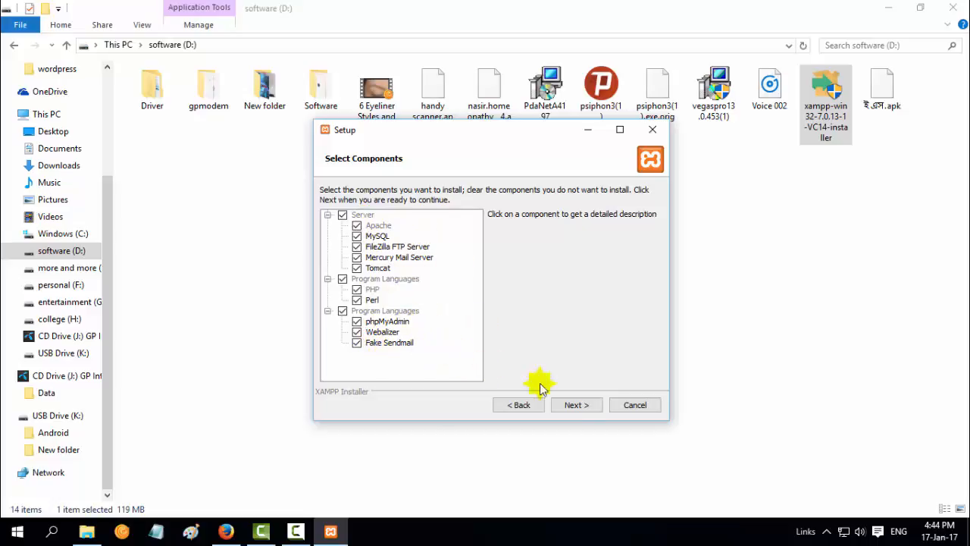
{"action": "left_click", "coordinate": [576, 404]}
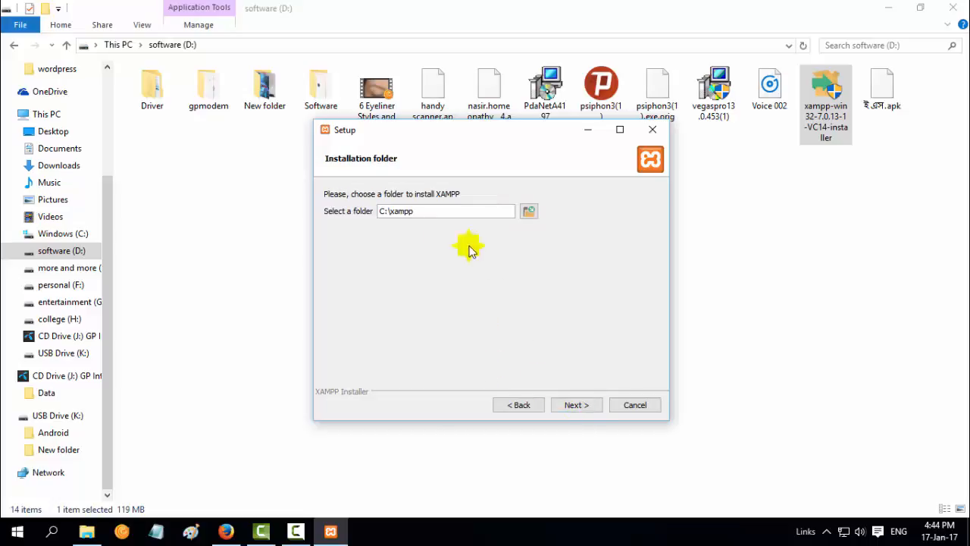
{"action": "left_click", "coordinate": [587, 406]}
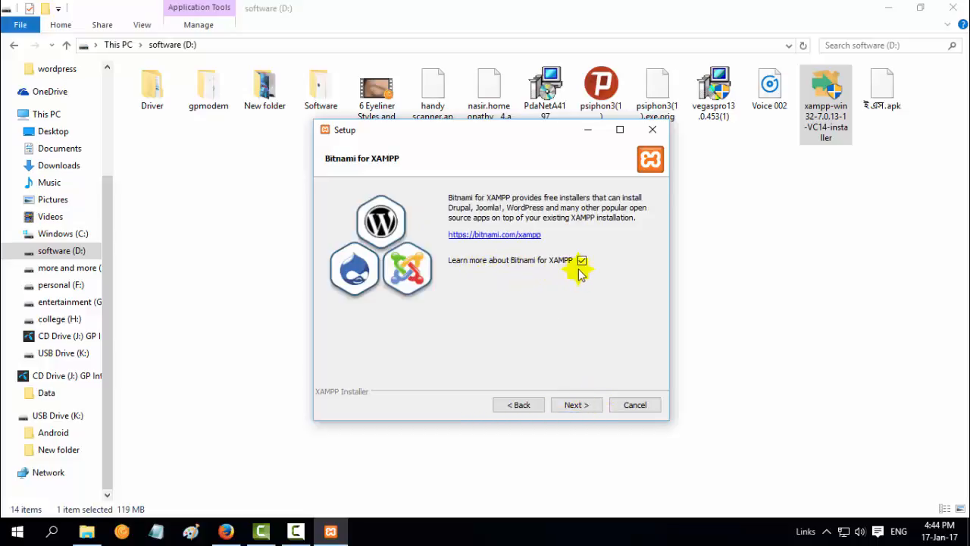
{"action": "left_click", "coordinate": [580, 405]}
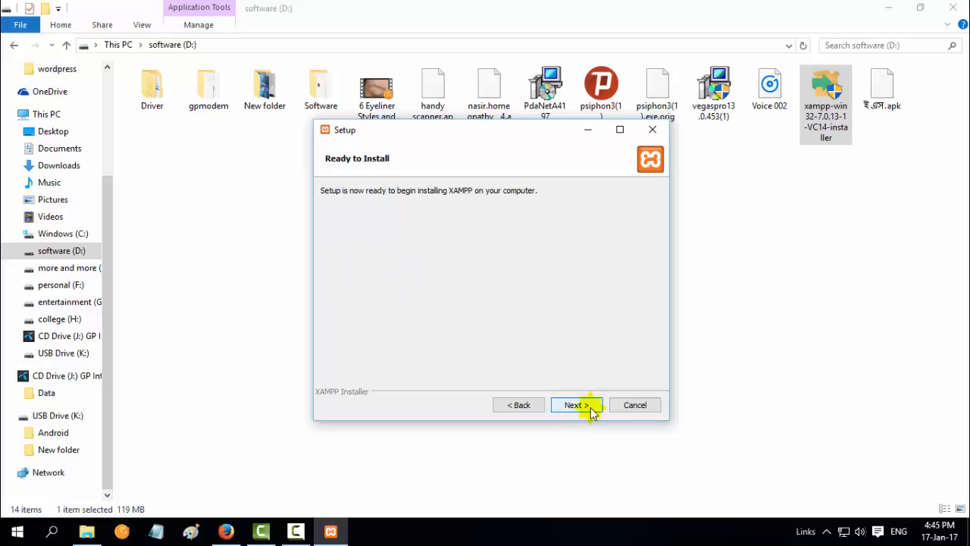
{"action": "left_click", "coordinate": [576, 404]}
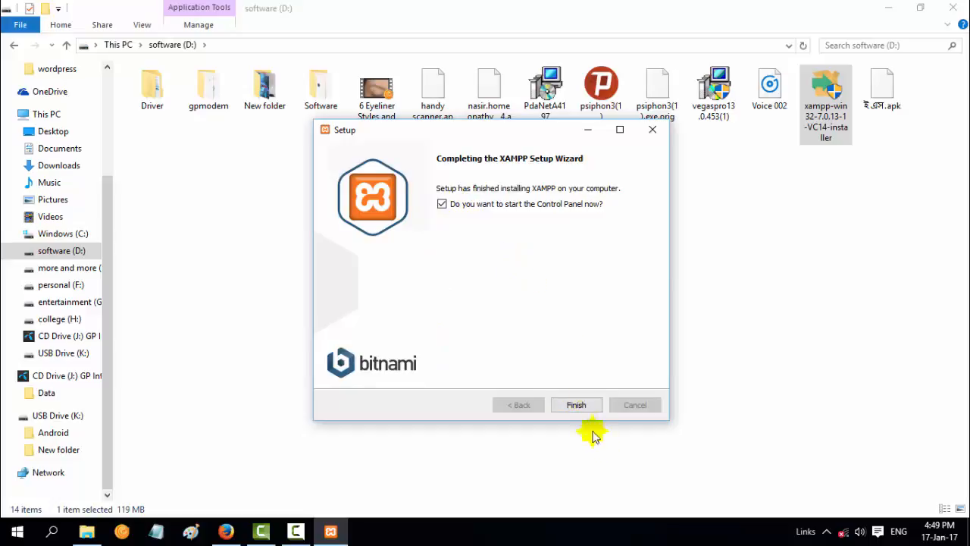
{"action": "left_click", "coordinate": [580, 402]}
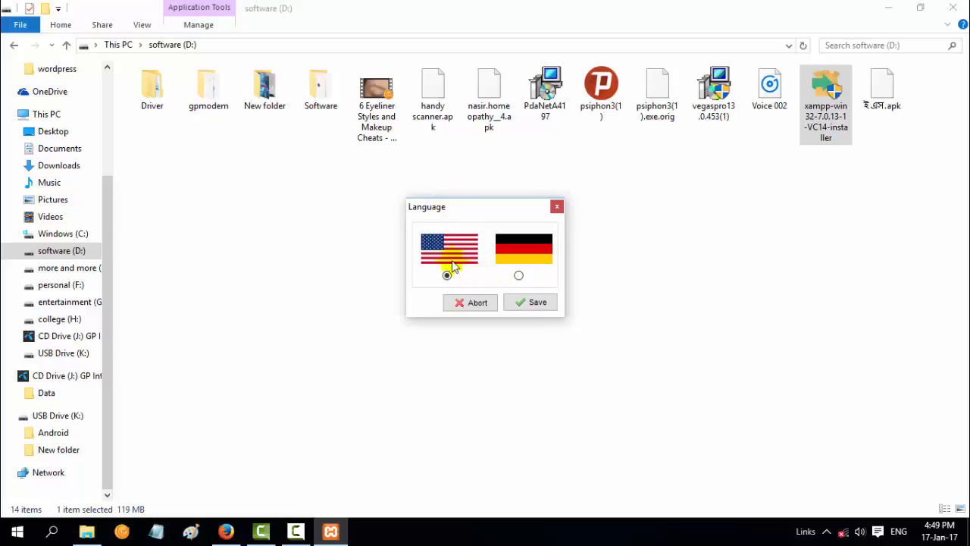
Save English as the language, start Apache and MySQL, and minimize the control panel
{"action": "left_click", "coordinate": [452, 276]}
{"action": "left_click", "coordinate": [535, 305]}
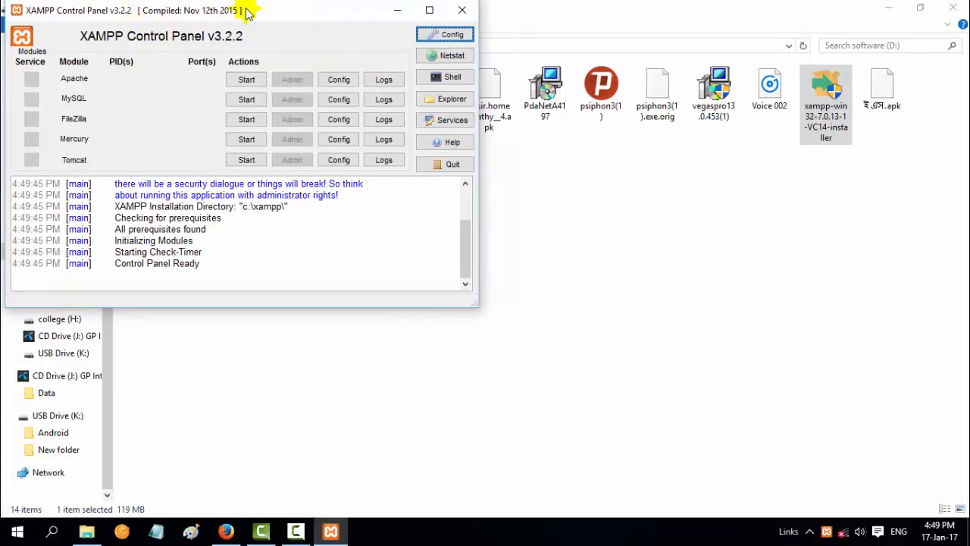
{"action": "left_click_drag", "start_coordinate": [246, 11], "coordinate": [486, 90]}
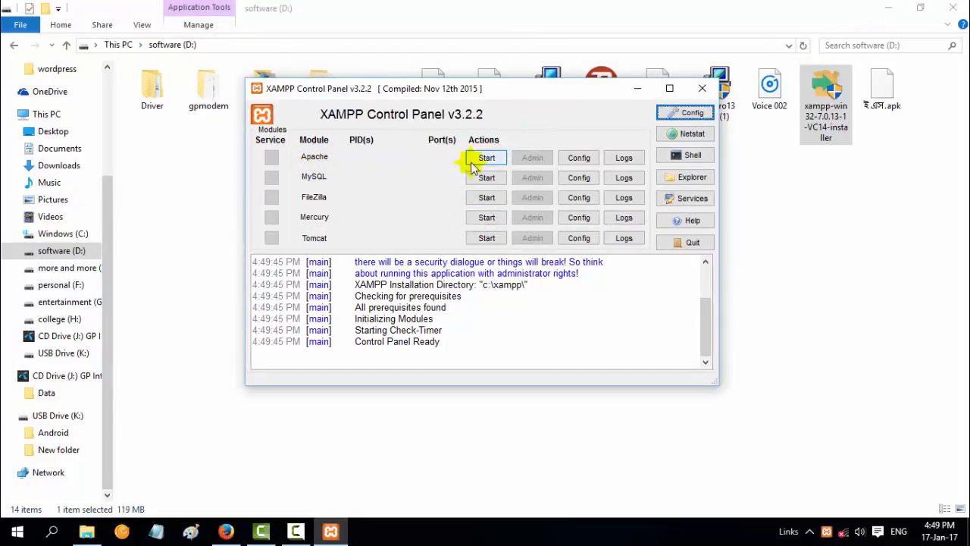
{"action": "left_click", "coordinate": [486, 159]}
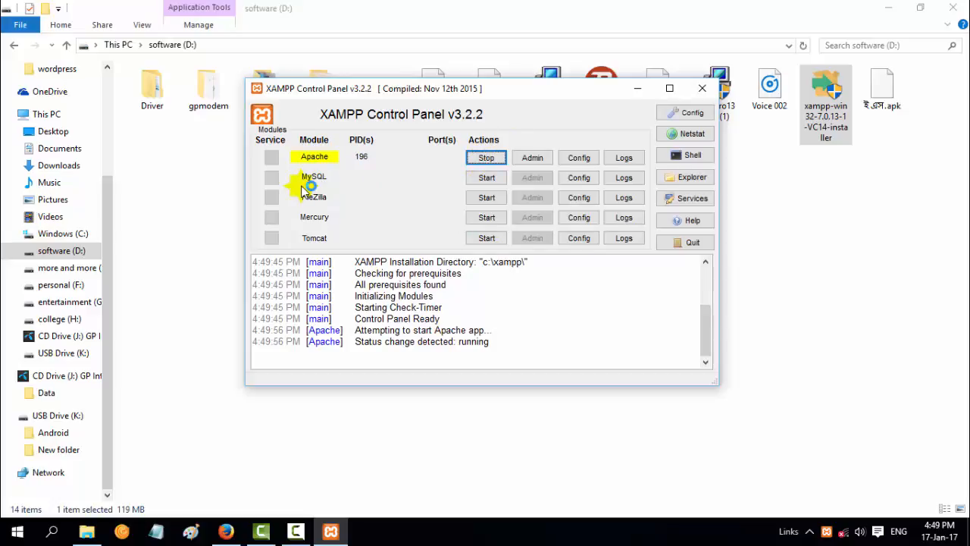
{"action": "left_click", "coordinate": [487, 178]}
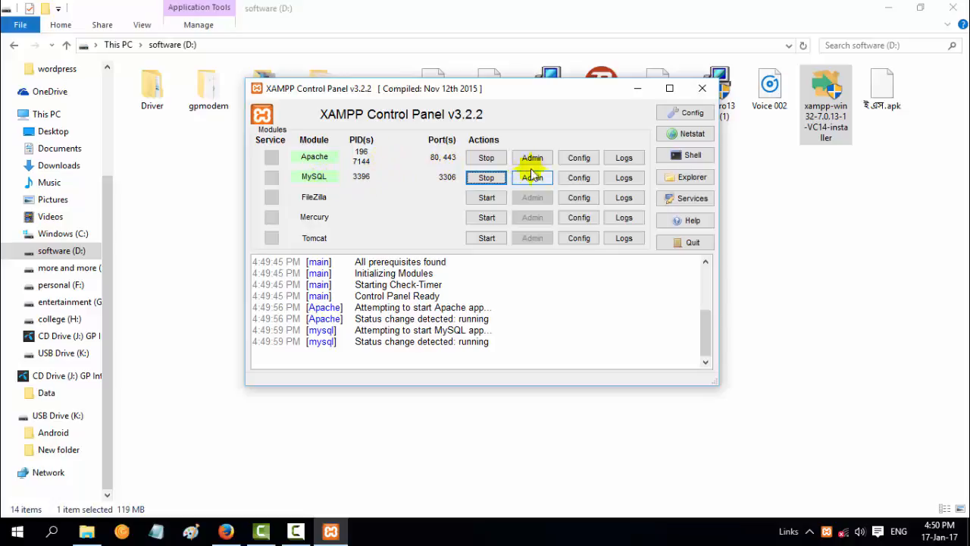
{"action": "left_click", "coordinate": [639, 88]}
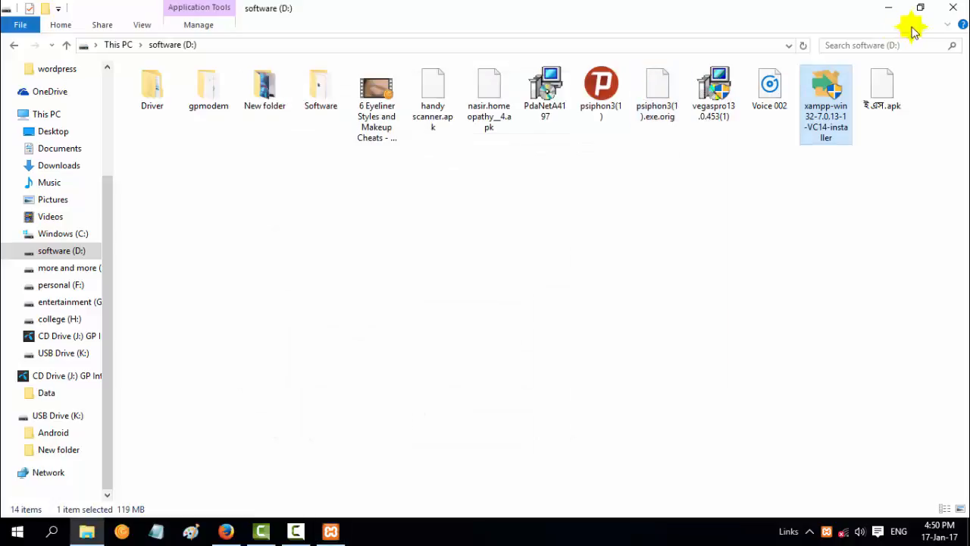
Open the C:\xampp folder via This PC and Windows (C:)
{"action": "left_click", "coordinate": [890, 14]}
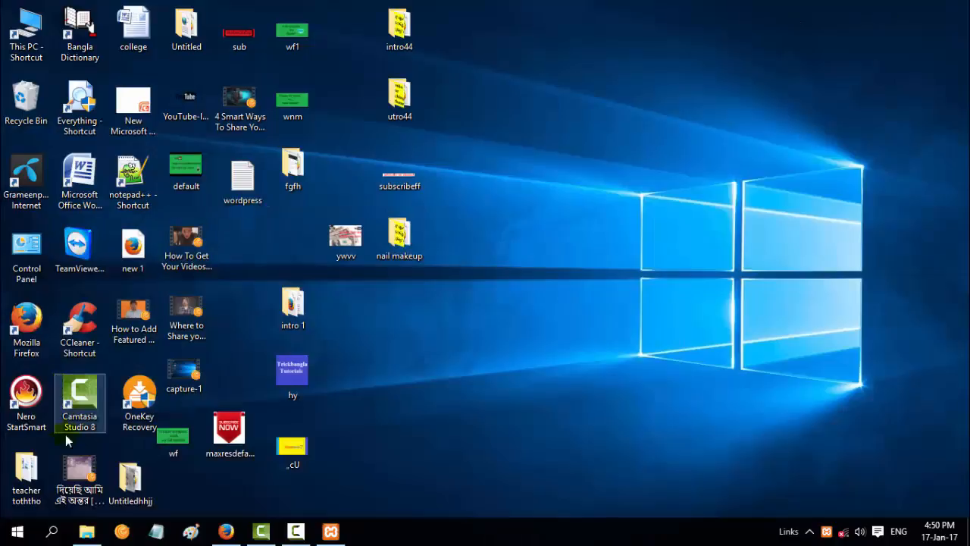
{"action": "double_click", "coordinate": [28, 43]}
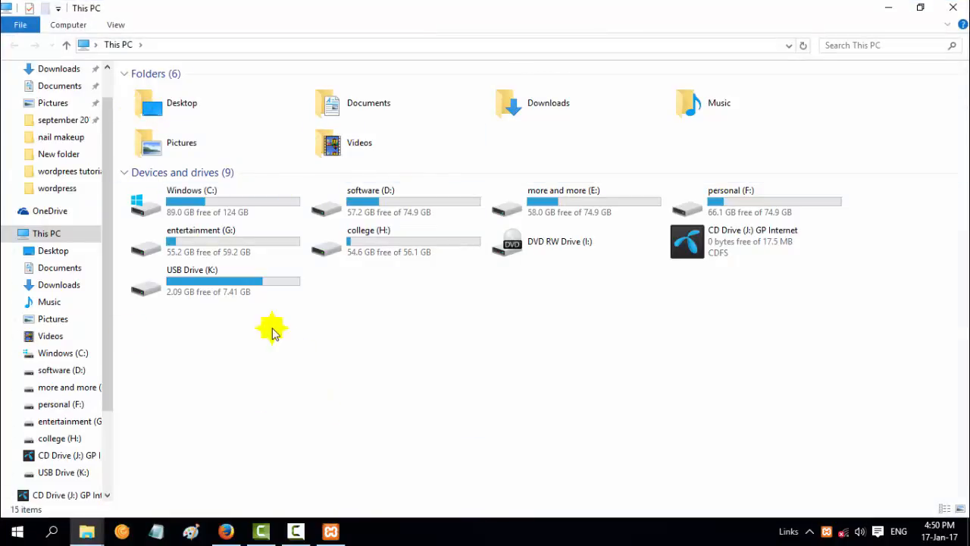
{"action": "double_click", "coordinate": [215, 209]}
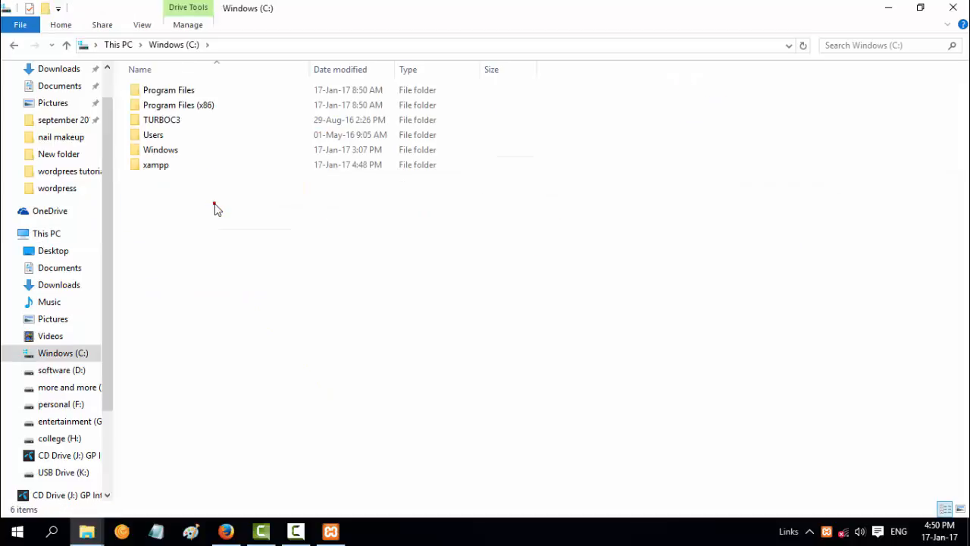
{"action": "double_click", "coordinate": [156, 166]}
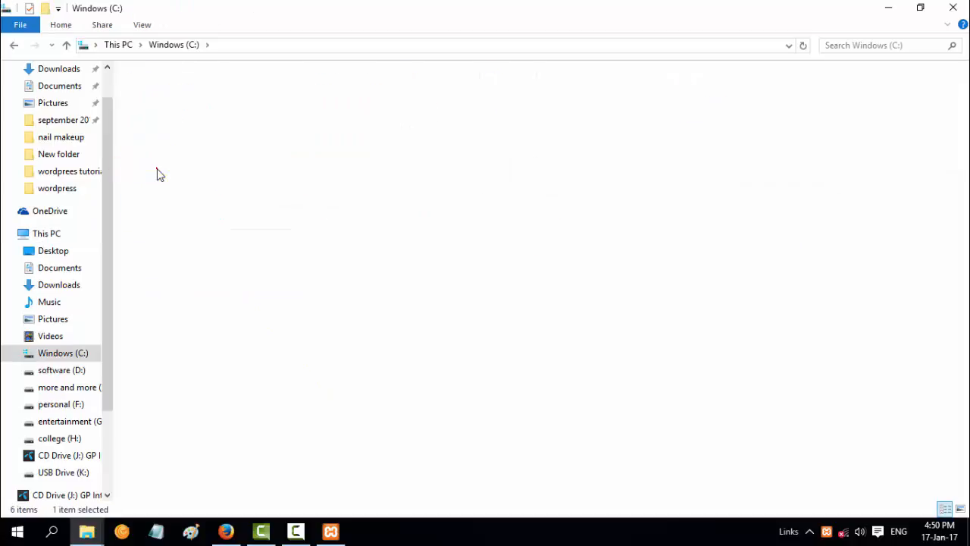
{"action": "scroll", "coordinate": [234, 310], "scroll_direction": "down", "scroll_amount": 8}
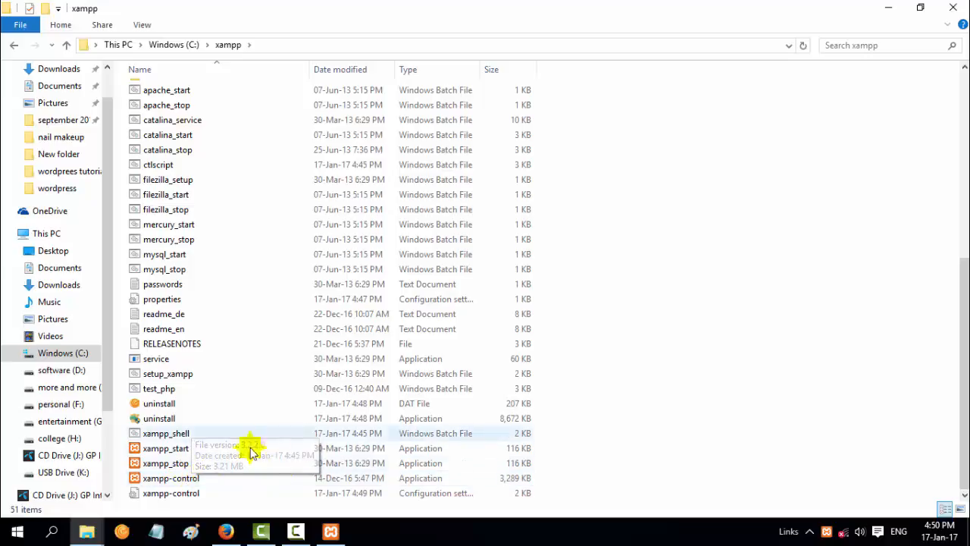
Send xampp-control to the Desktop as a shortcut
{"action": "right_click", "coordinate": [182, 481]}
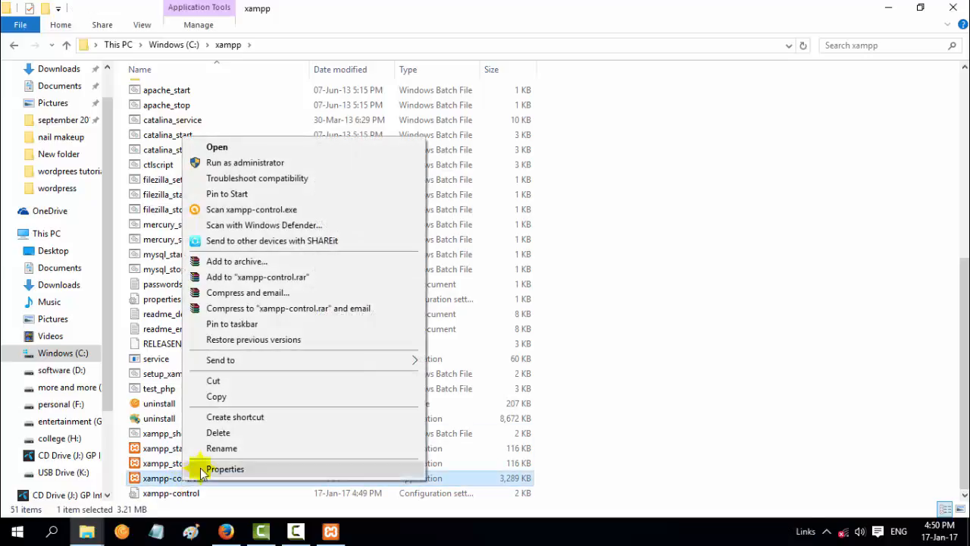
{"action": "mouse_move", "coordinate": [375, 362]}
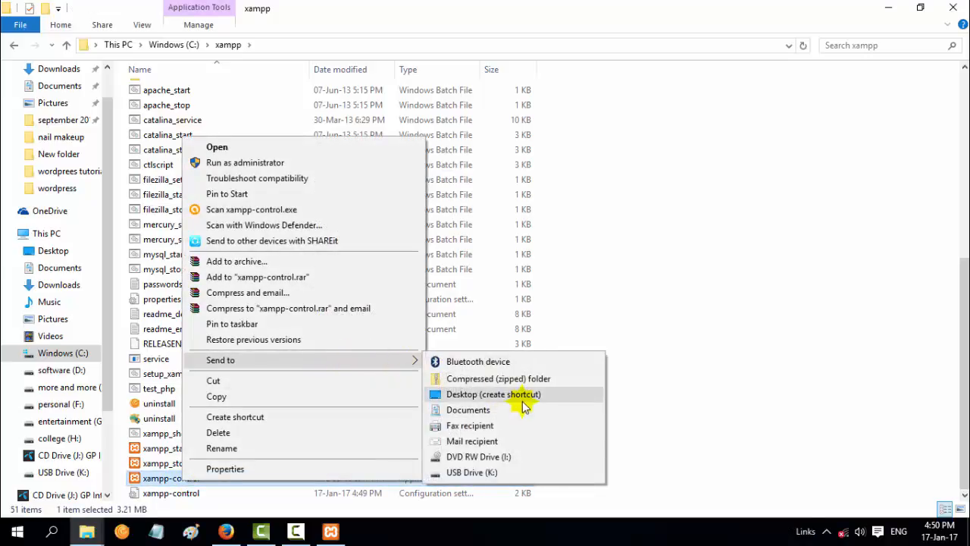
{"action": "left_click", "coordinate": [895, 326]}
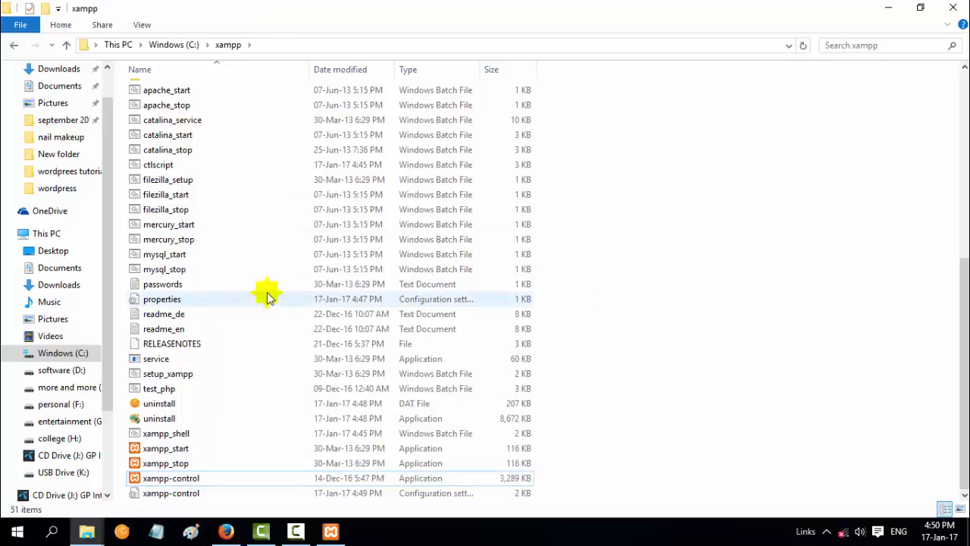
{"action": "scroll", "coordinate": [202, 275], "scroll_direction": "up", "scroll_amount": 7}
{"action": "scroll", "coordinate": [203, 273], "scroll_direction": "up", "scroll_amount": 1}
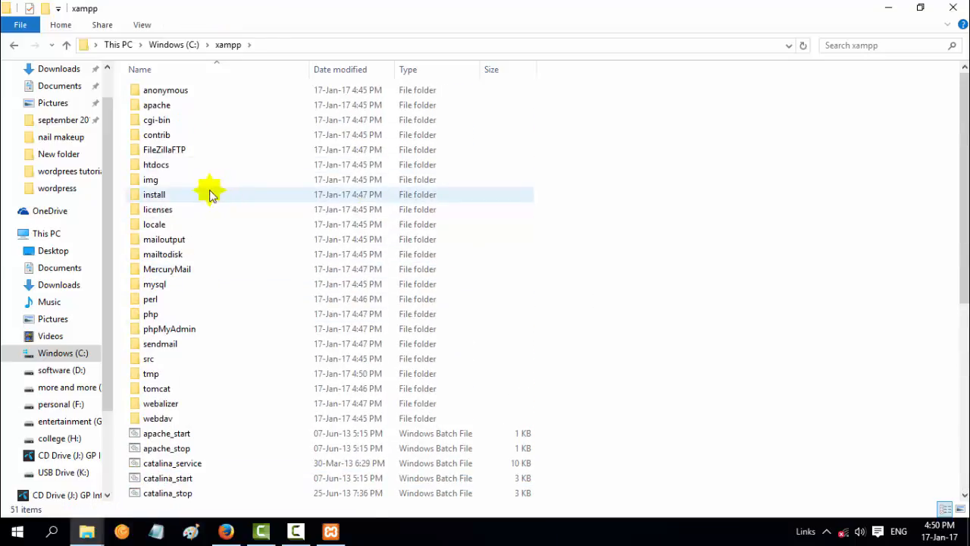
Create a new folder named wordpress in C:\xampp\htdocs
{"action": "double_click", "coordinate": [157, 165]}
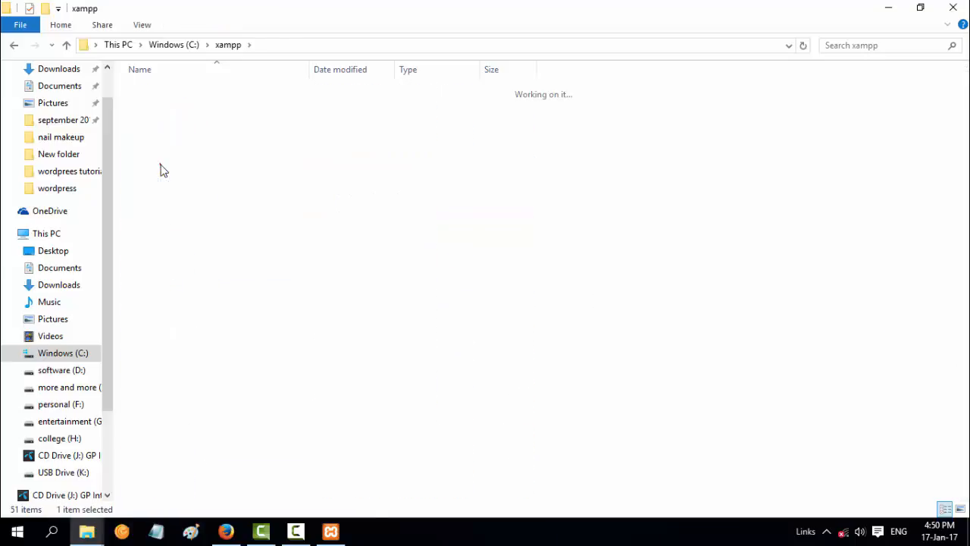
{"action": "right_click", "coordinate": [184, 252]}
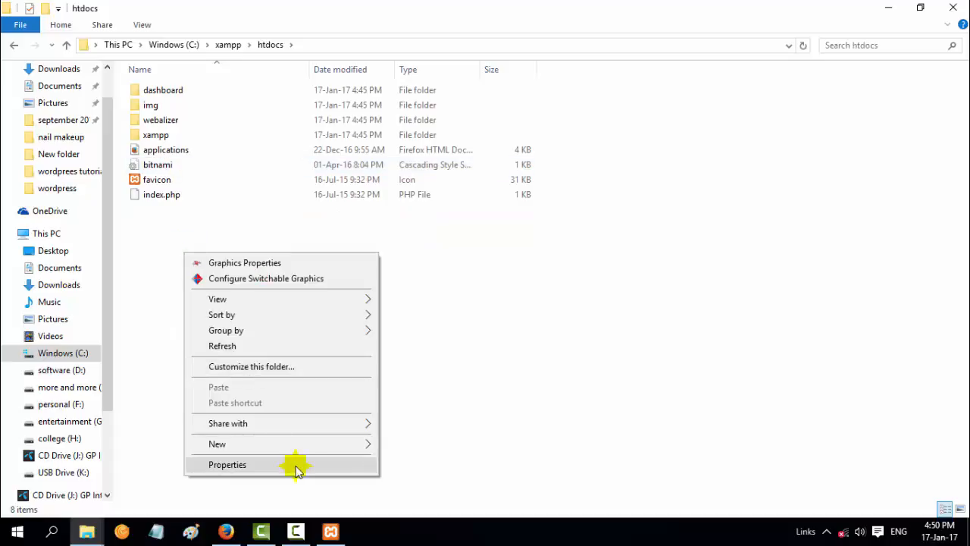
{"action": "mouse_move", "coordinate": [366, 445]}
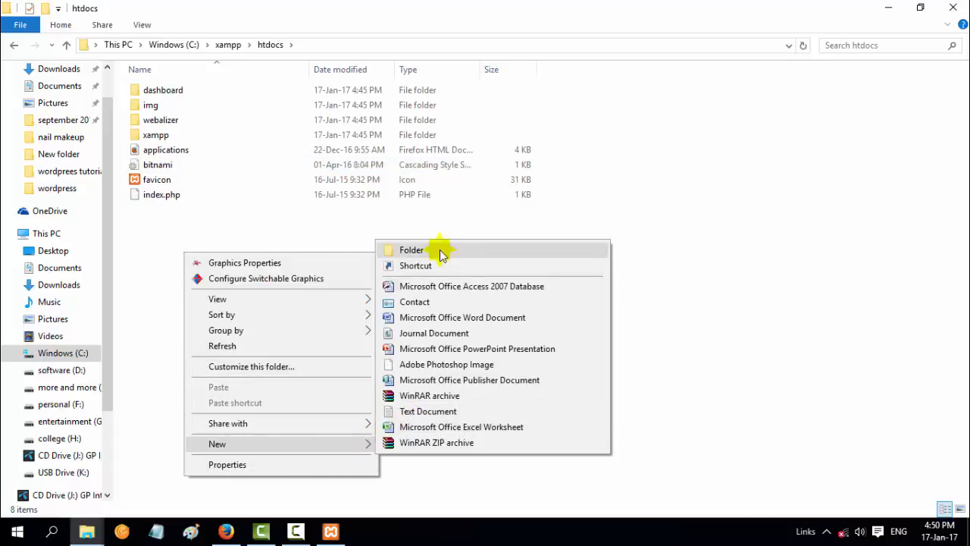
{"action": "left_click", "coordinate": [441, 251]}
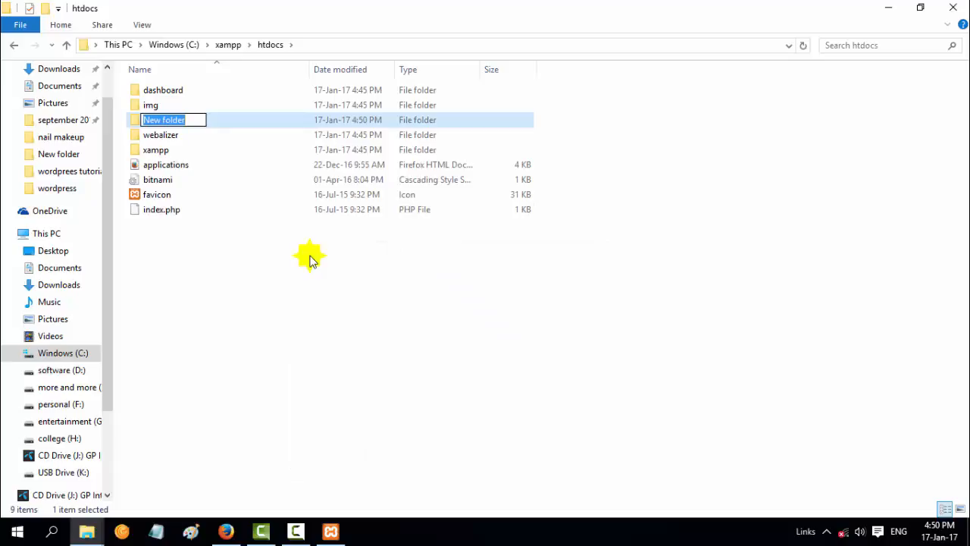
{"action": "type", "text": "wordpress"}
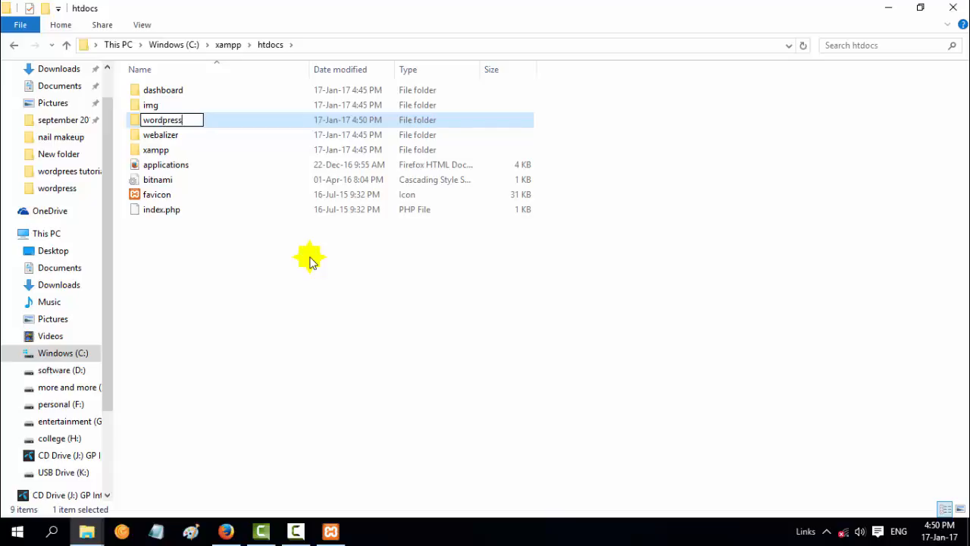
{"action": "key", "text": "Return"}
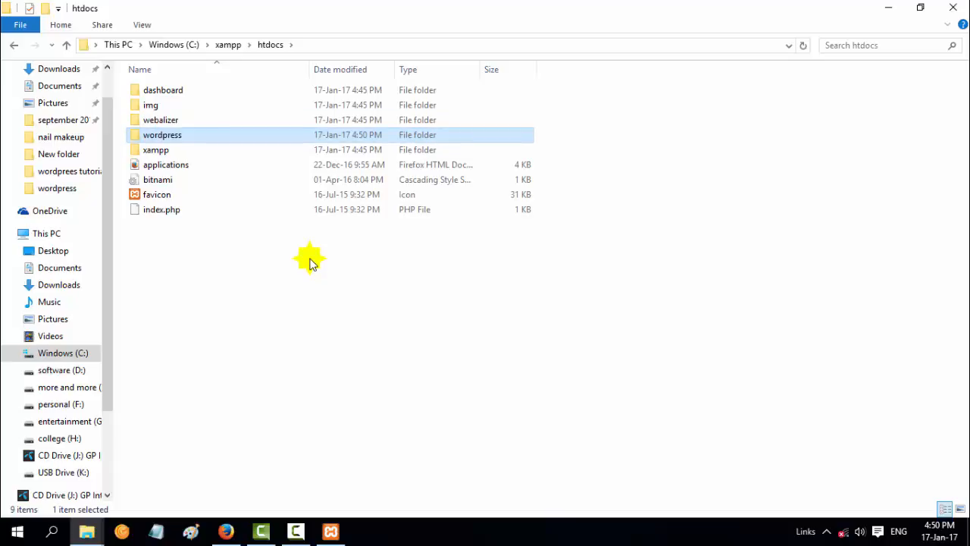
{"action": "left_click", "coordinate": [288, 371]}
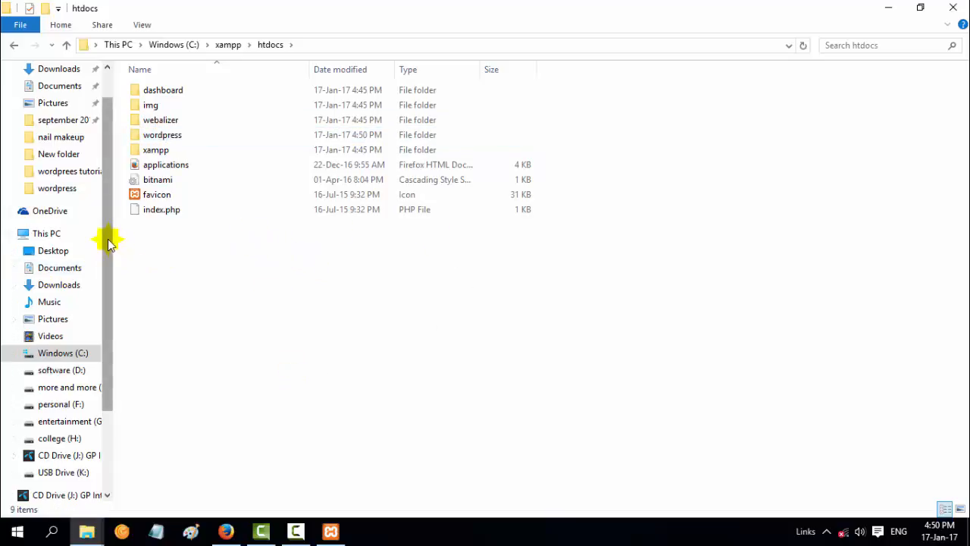
Open Downloads > Compressed > wordpress-4.7 > wordpress
{"action": "left_click_drag", "start_coordinate": [109, 243], "coordinate": [108, 210]}
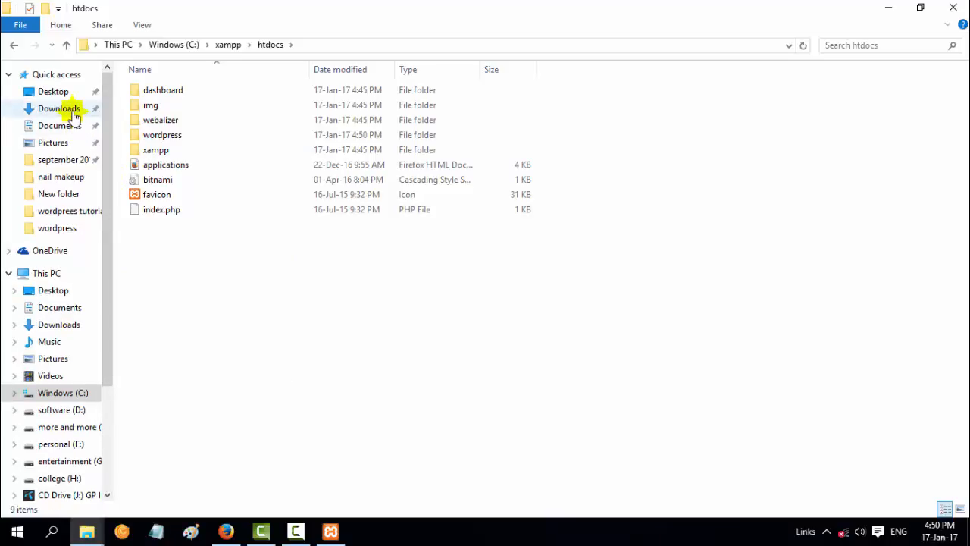
{"action": "left_click", "coordinate": [74, 110]}
{"action": "left_click", "coordinate": [241, 226]}
{"action": "left_click", "coordinate": [147, 114]}
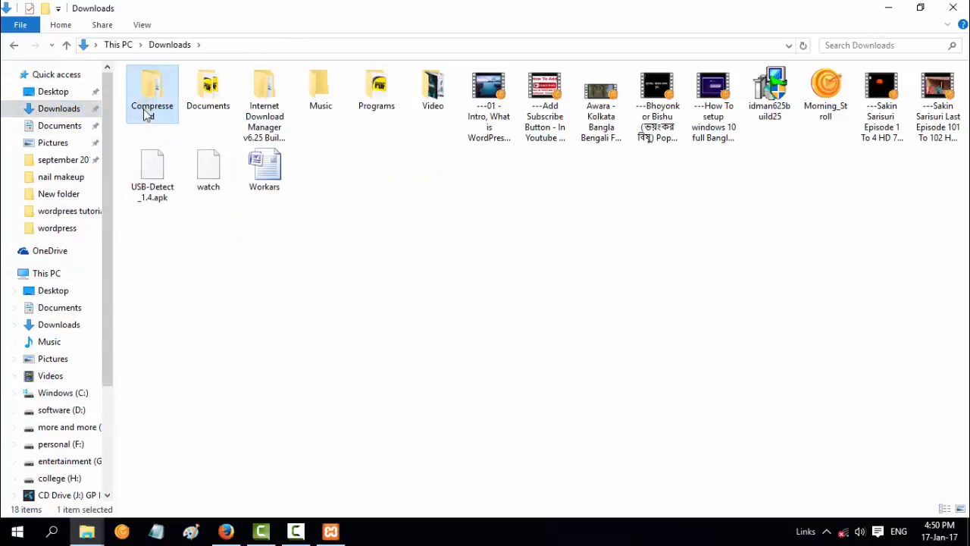
{"action": "double_click", "coordinate": [146, 114]}
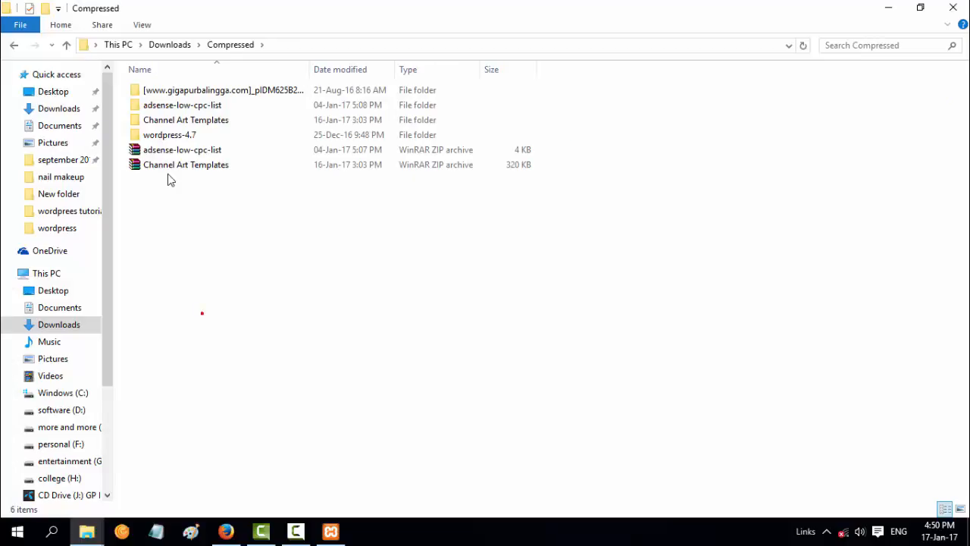
{"action": "double_click", "coordinate": [170, 134]}
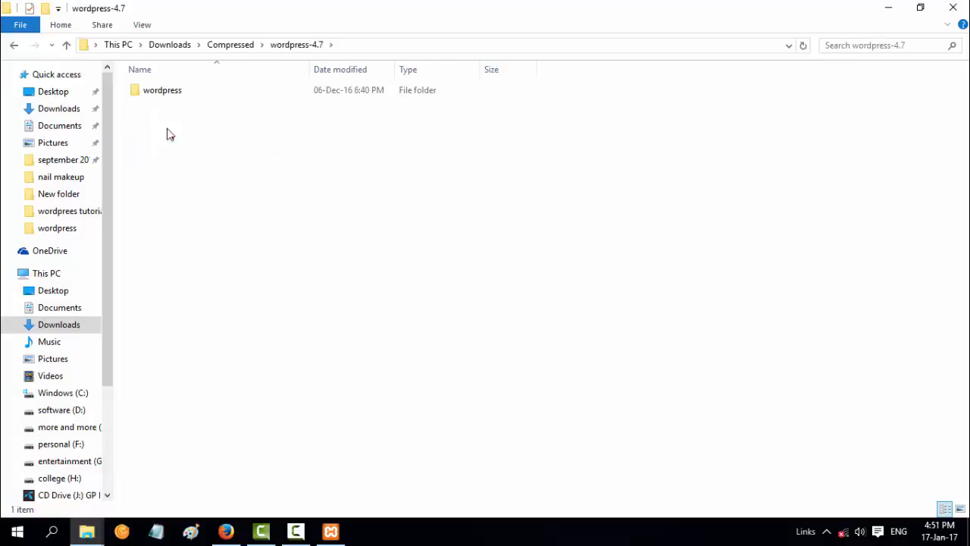
{"action": "left_click", "coordinate": [146, 106]}
{"action": "double_click", "coordinate": [145, 100]}
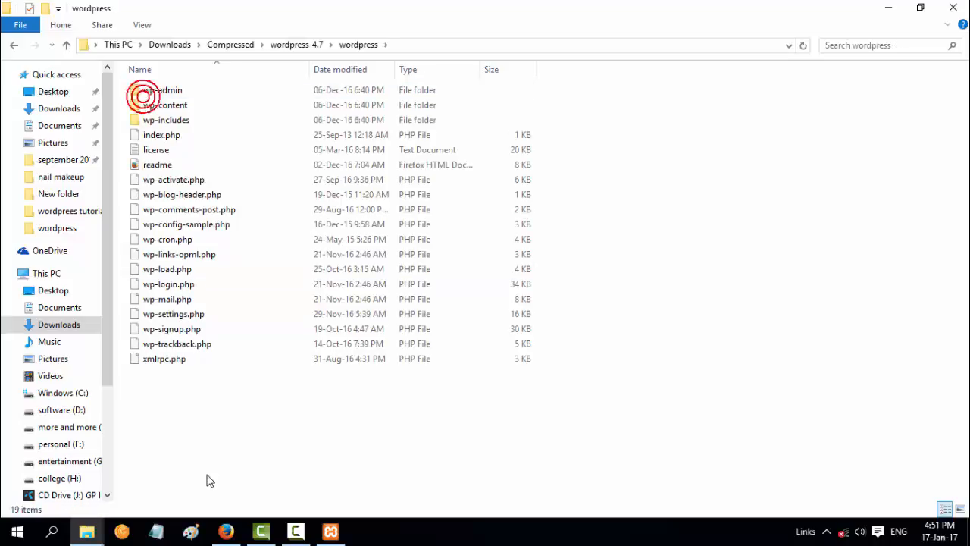
Copy all 19 WordPress files and folders, then go back to C:\xampp\htdocs
{"action": "left_click_drag", "start_coordinate": [173, 397], "coordinate": [212, 92]}
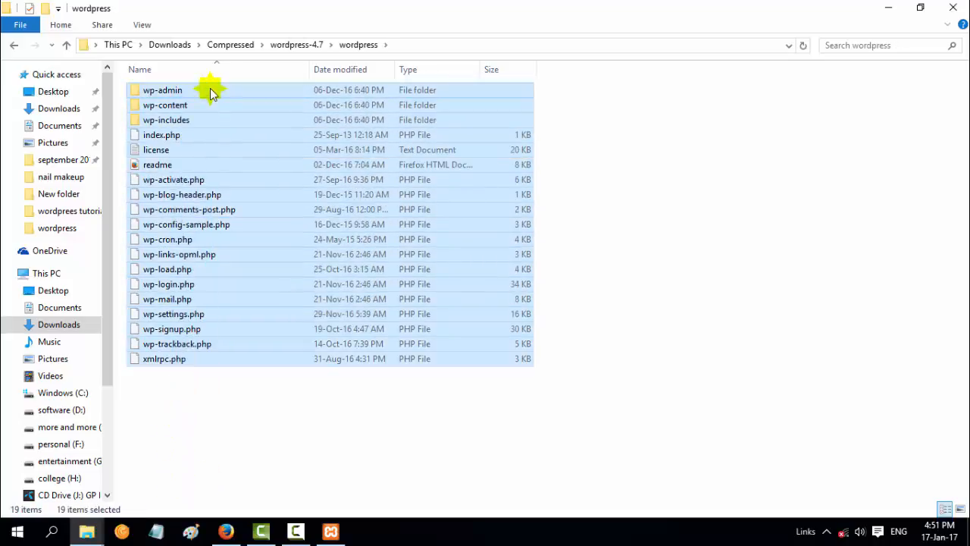
{"action": "right_click", "coordinate": [210, 91]}
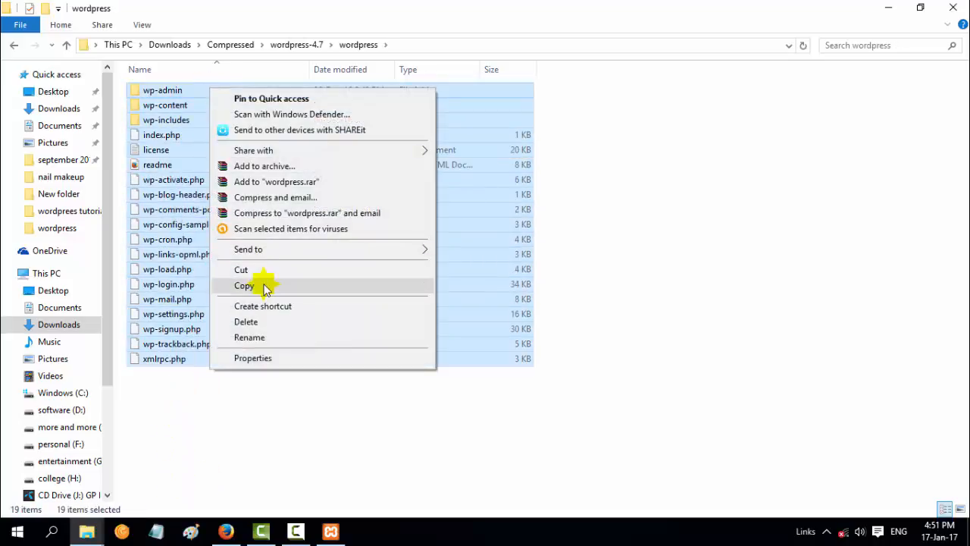
{"action": "left_click", "coordinate": [262, 285]}
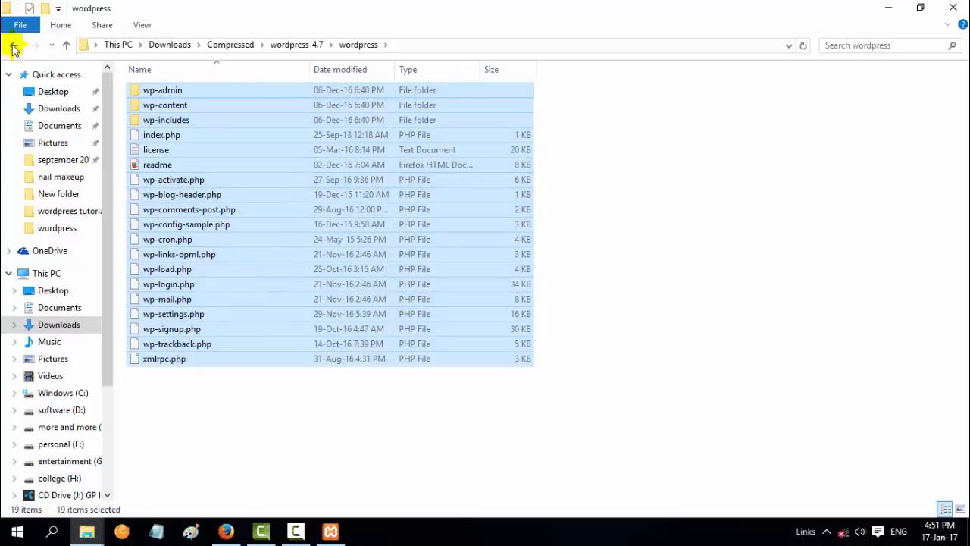
{"action": "left_click", "coordinate": [13, 46]}
{"action": "left_click", "coordinate": [13, 46]}
{"action": "left_click", "coordinate": [14, 47]}
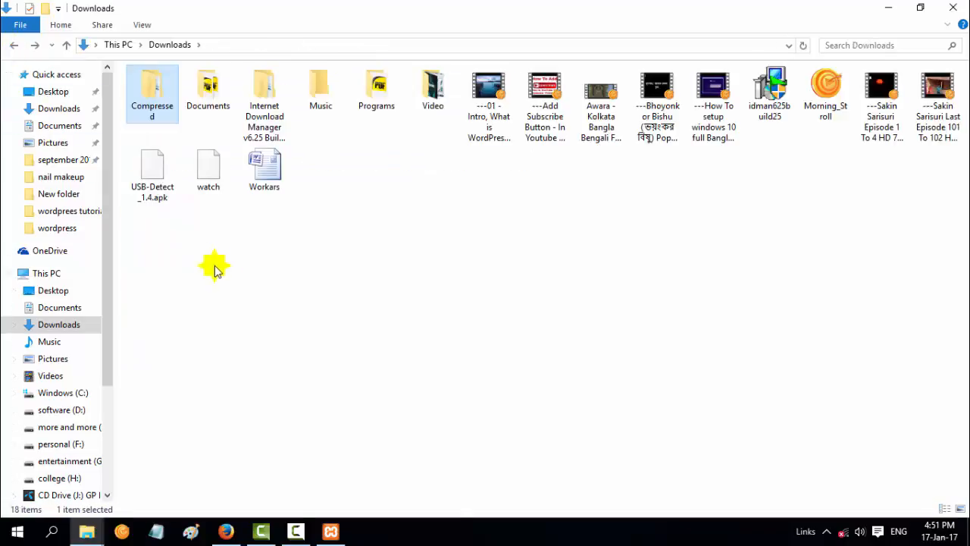
{"action": "left_click", "coordinate": [14, 46]}
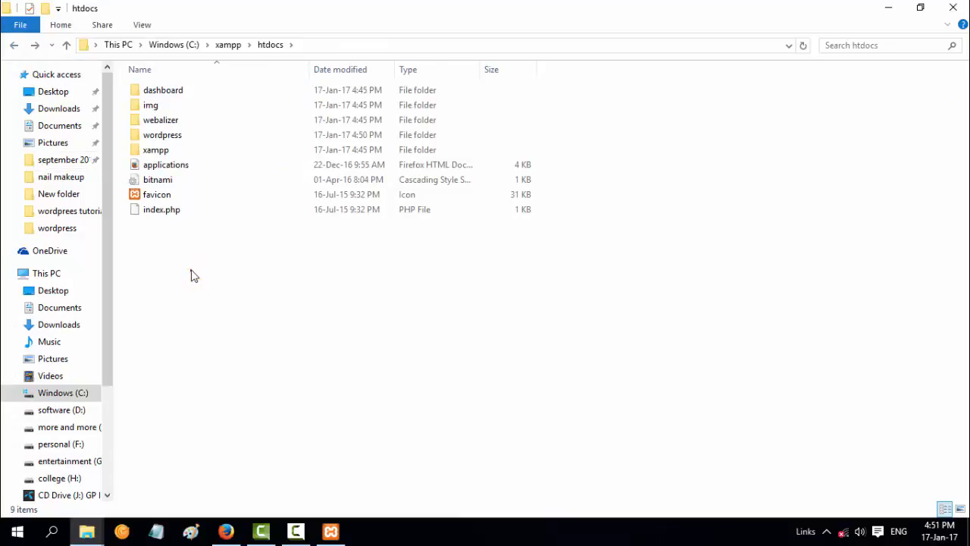
Paste the copied WordPress files, 1,617 items, into C:\xampp\htdocs\wordpress
{"action": "left_click", "coordinate": [170, 138]}
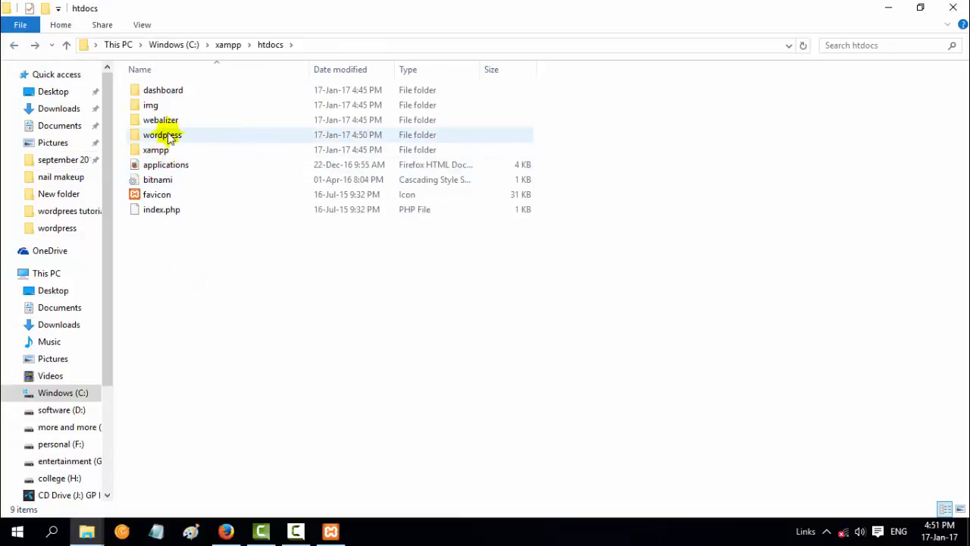
{"action": "double_click", "coordinate": [174, 136]}
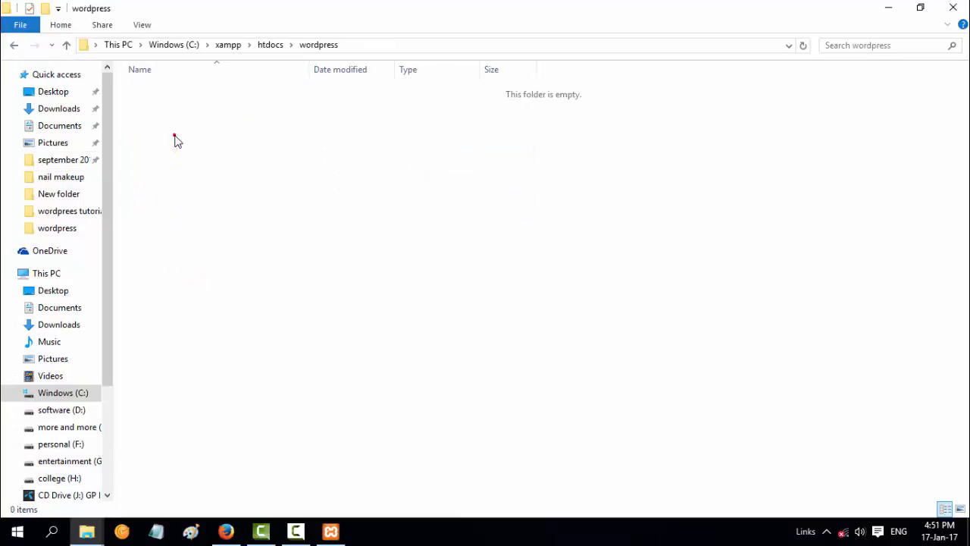
{"action": "right_click", "coordinate": [223, 119]}
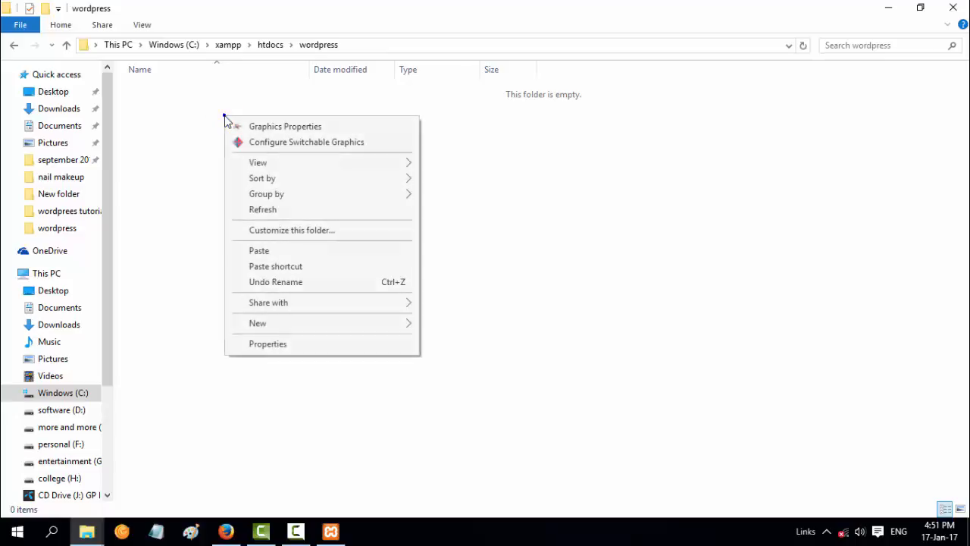
{"action": "left_click", "coordinate": [295, 253]}
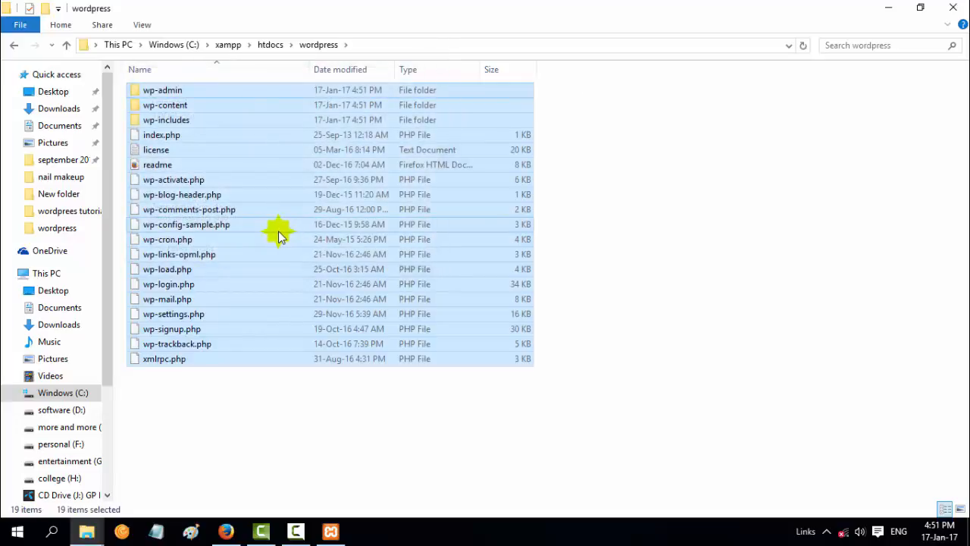
{"action": "left_click", "coordinate": [287, 428]}
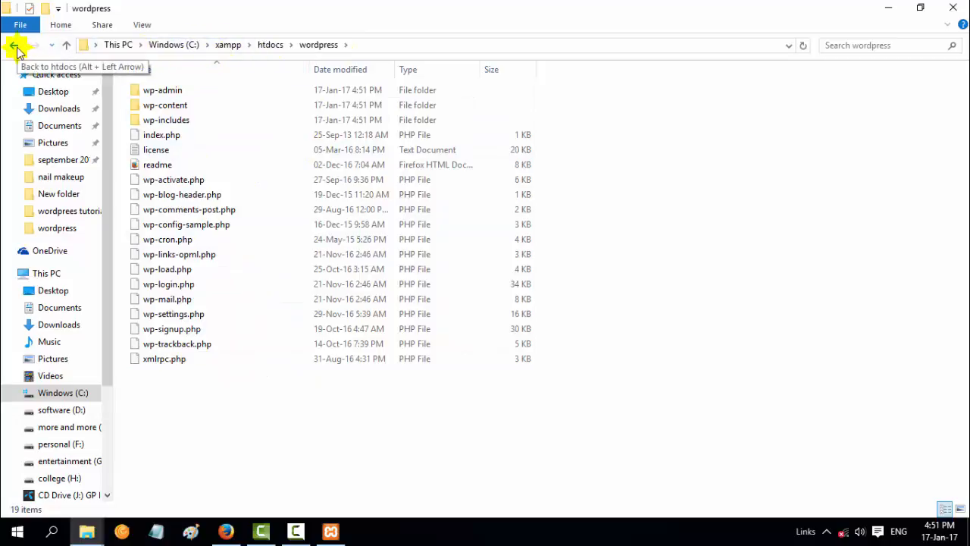
Back out to This PC, minimize Explorer, and close Firefox's XAMPP tab
{"action": "left_click", "coordinate": [14, 45]}
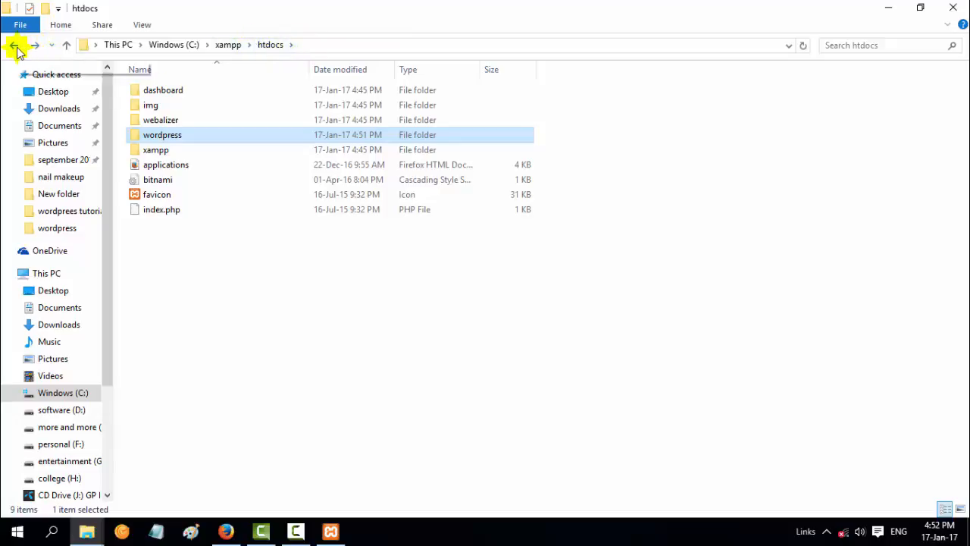
{"action": "left_click", "coordinate": [15, 46]}
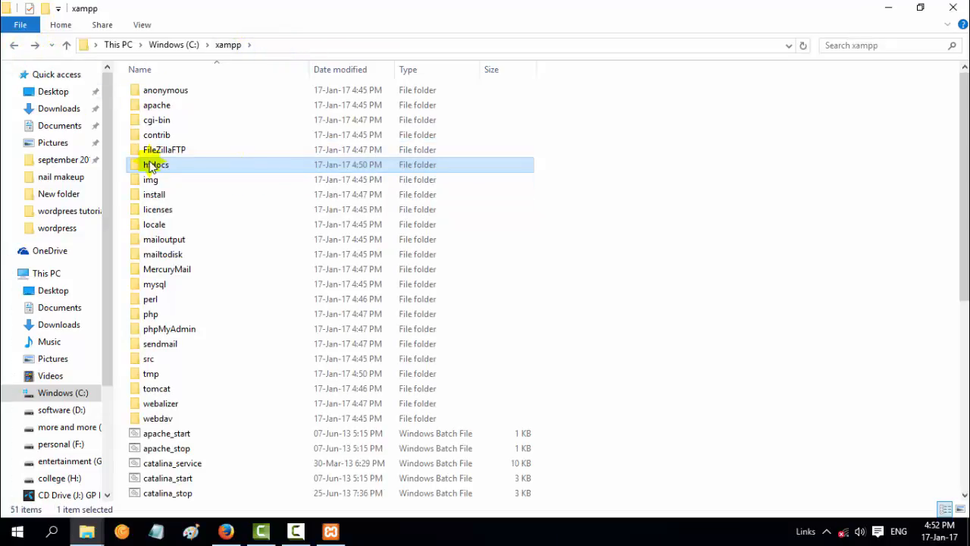
{"action": "left_click", "coordinate": [13, 44]}
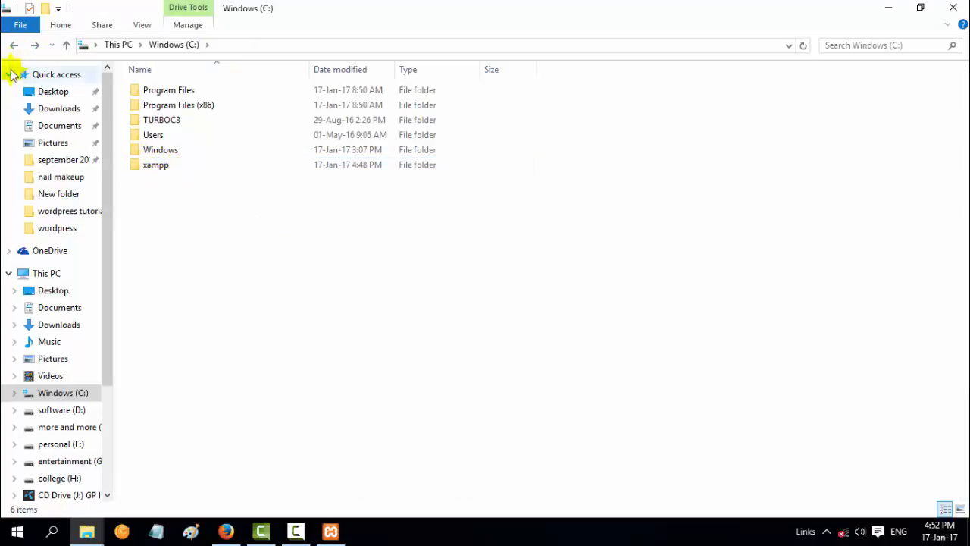
{"action": "left_click", "coordinate": [14, 45]}
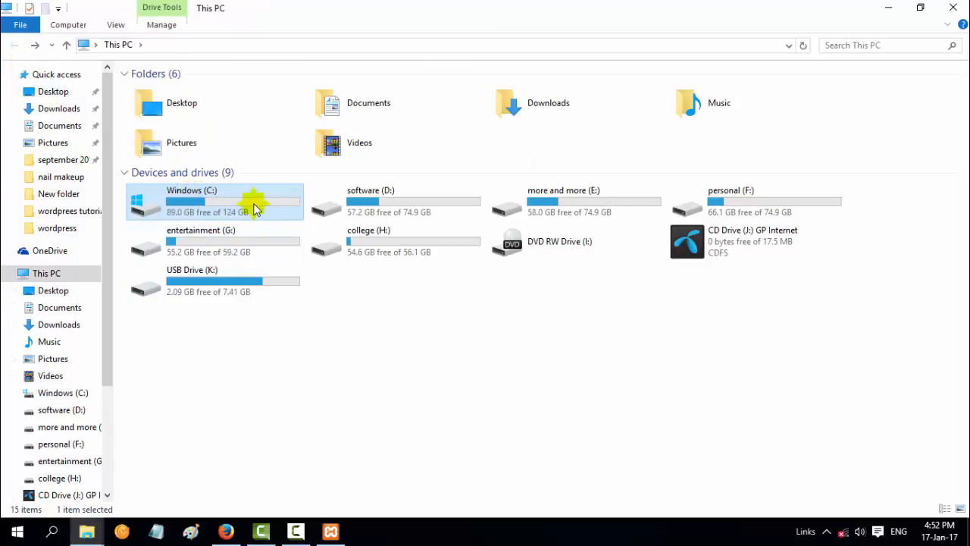
{"action": "left_click", "coordinate": [883, 9]}
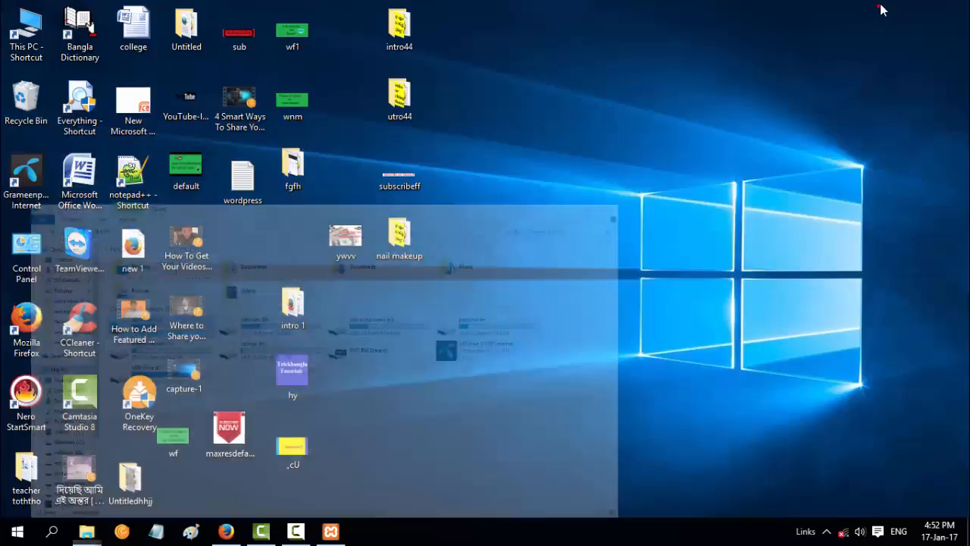
{"action": "left_click", "coordinate": [226, 530]}
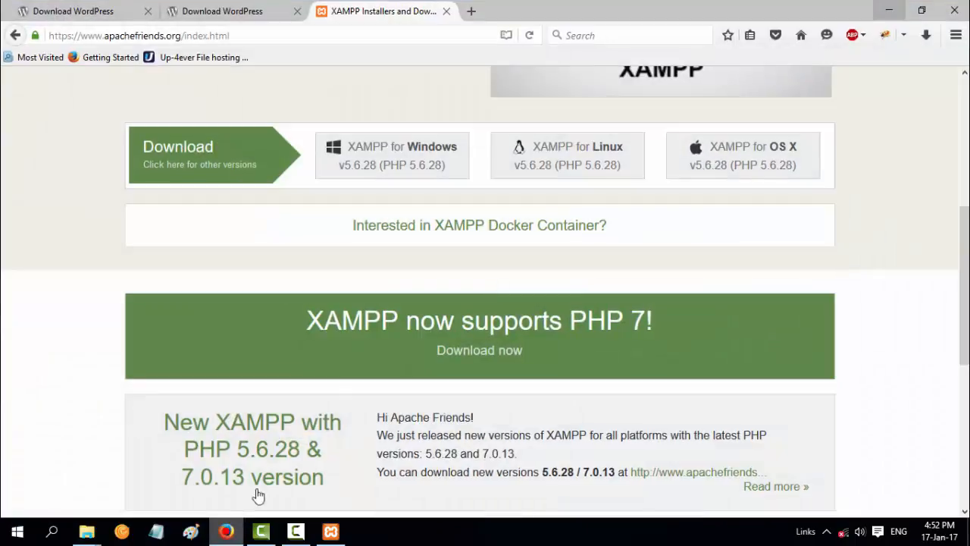
{"action": "left_click", "coordinate": [447, 11]}
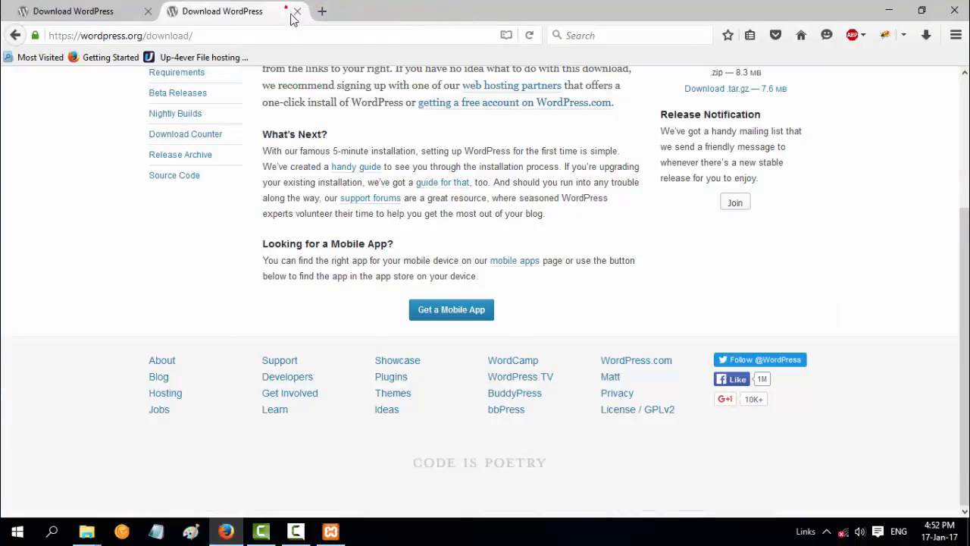
Close the Download WordPress tabs and load localhost in a fresh tab
{"action": "left_click", "coordinate": [296, 13]}
{"action": "left_click", "coordinate": [174, 11]}
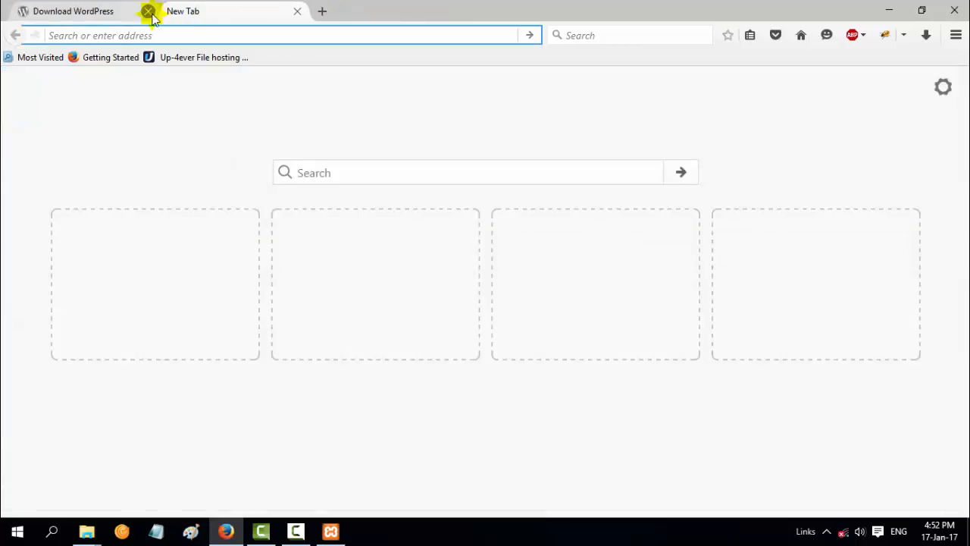
{"action": "left_click", "coordinate": [147, 11]}
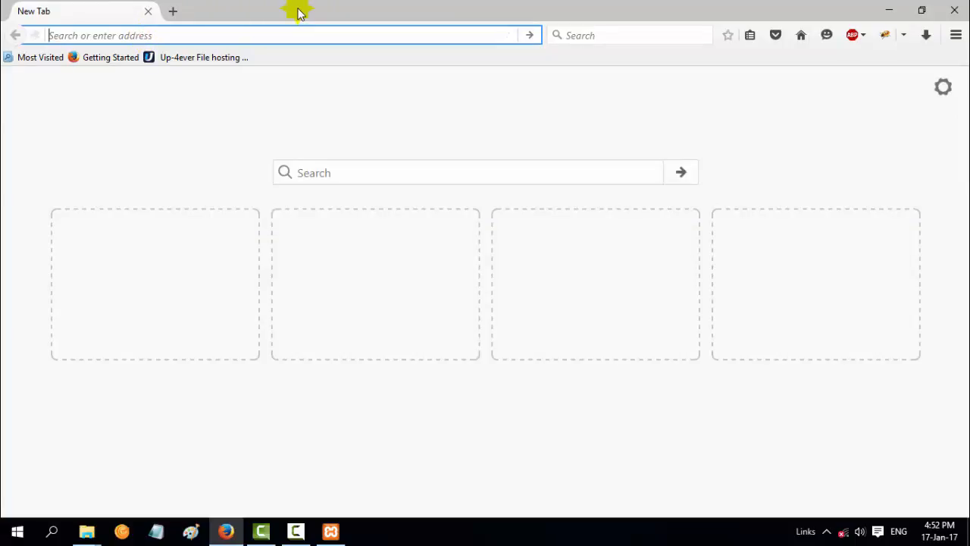
{"action": "type", "text": "localhost/"}
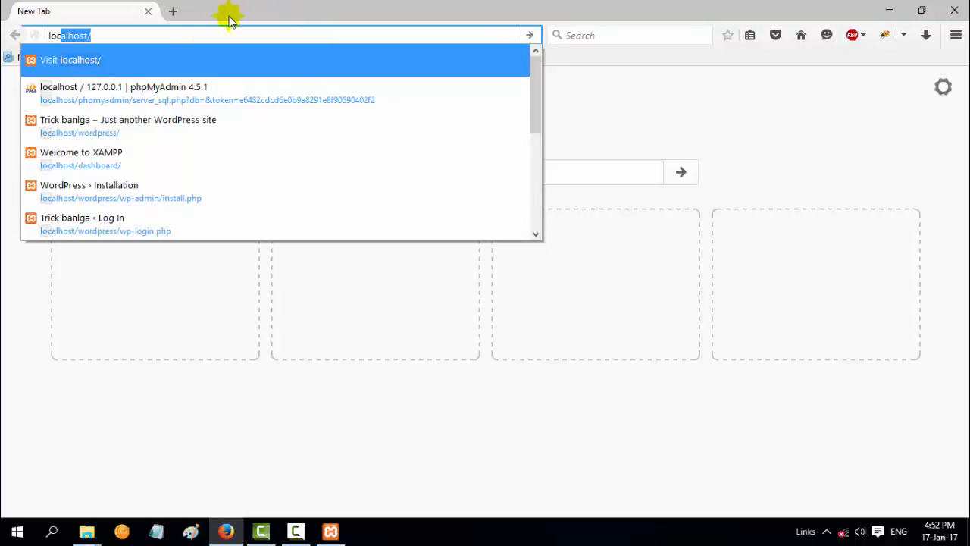
{"action": "left_click", "coordinate": [152, 32]}
{"action": "key", "text": "Return"}
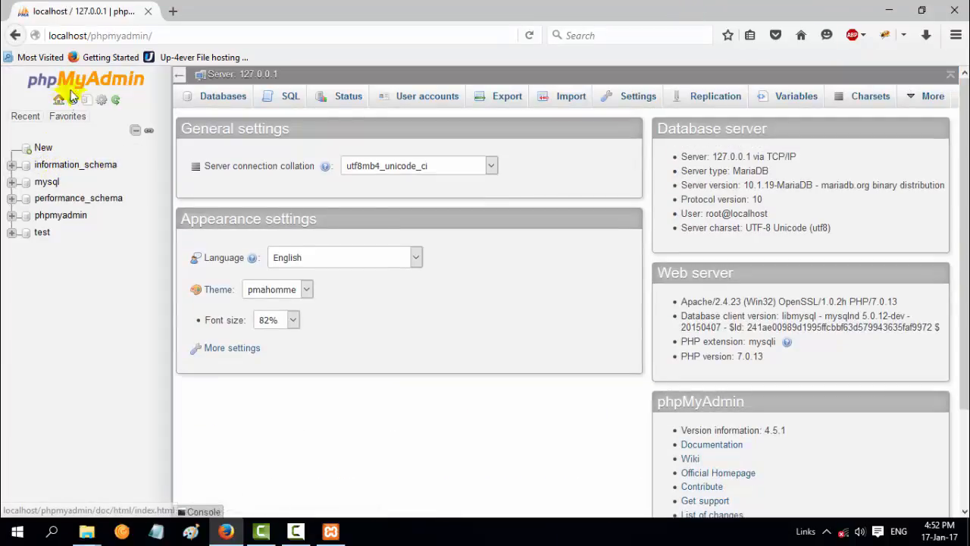
In phpMyAdmin, start a new database named wordpress
{"action": "left_click", "coordinate": [43, 150]}
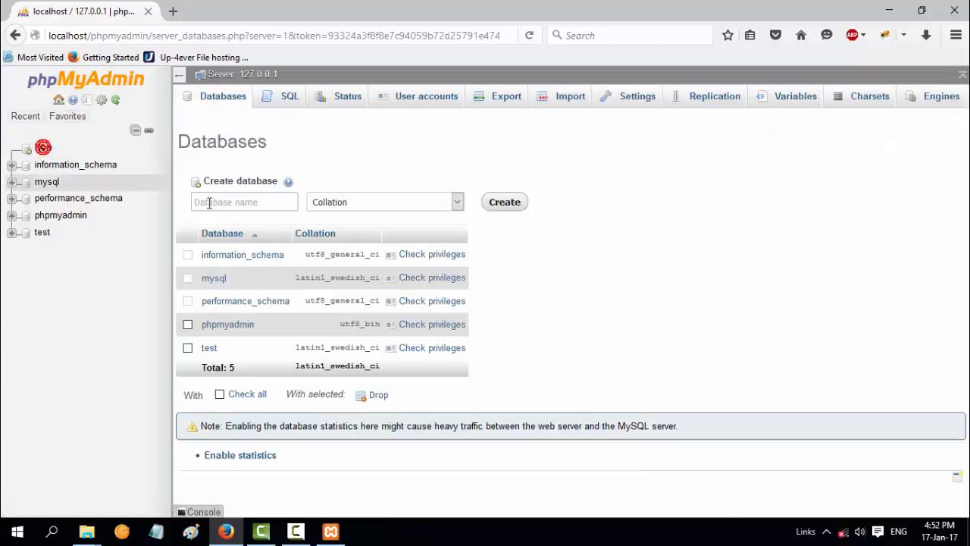
{"action": "left_click", "coordinate": [262, 199]}
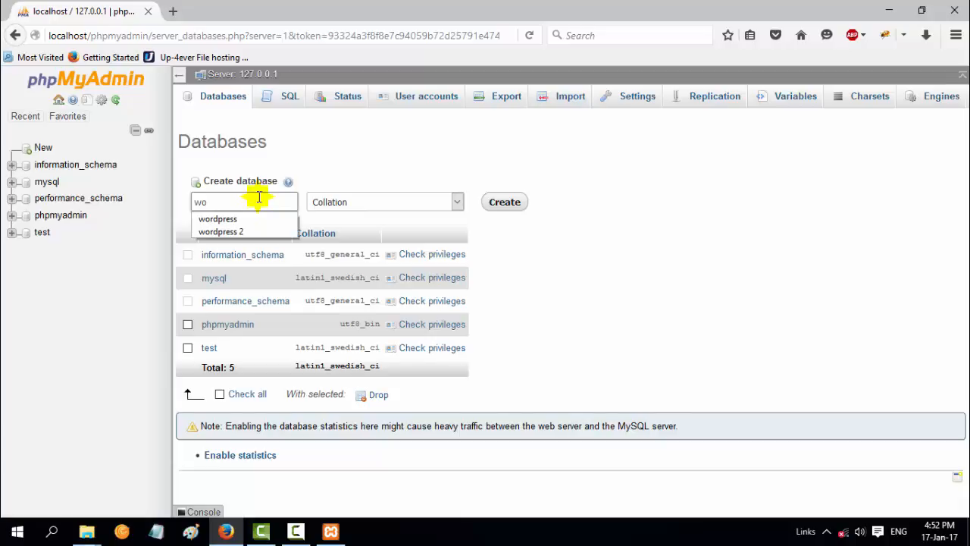
{"action": "left_click", "coordinate": [227, 219]}
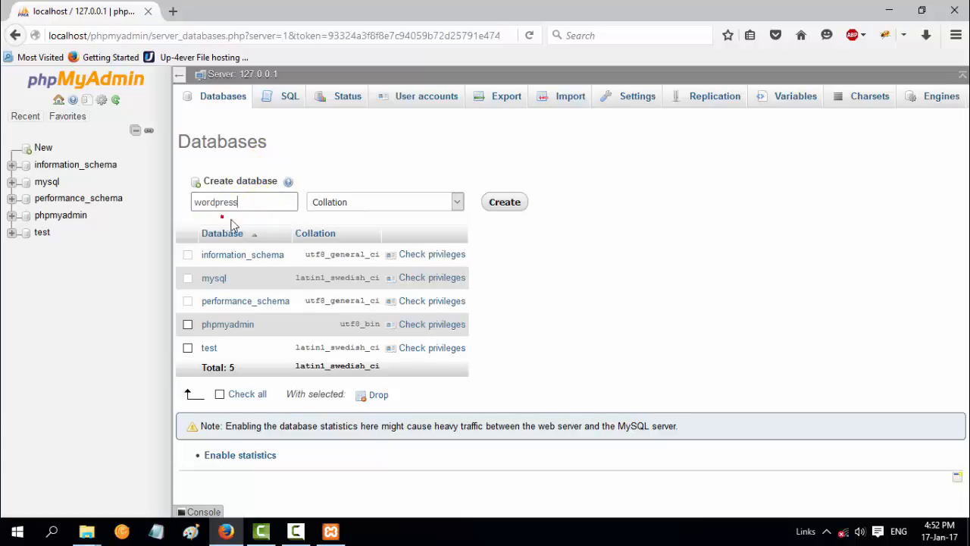
{"action": "left_click", "coordinate": [487, 207]}
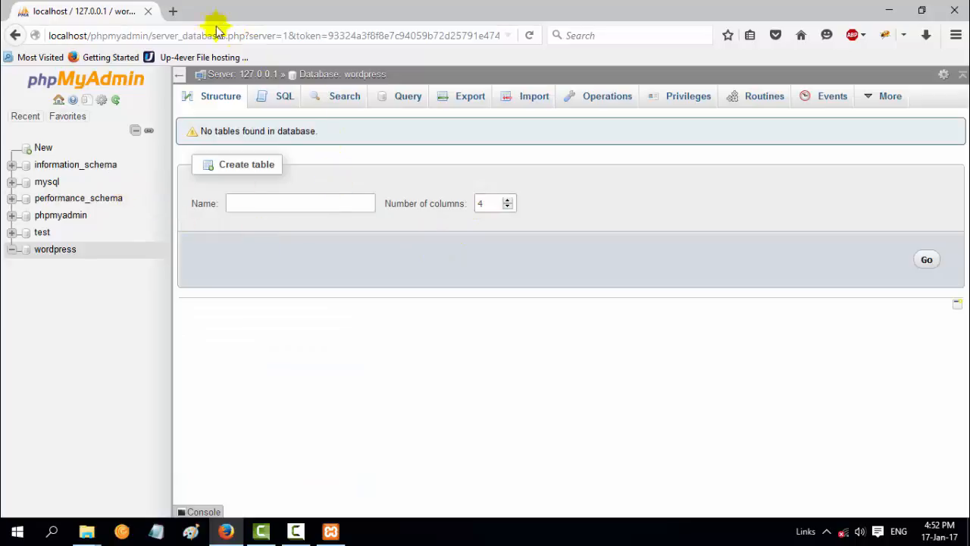
Load localhost/wordpress in a new tab to reach the WordPress setup-config page
{"action": "left_click", "coordinate": [175, 12]}
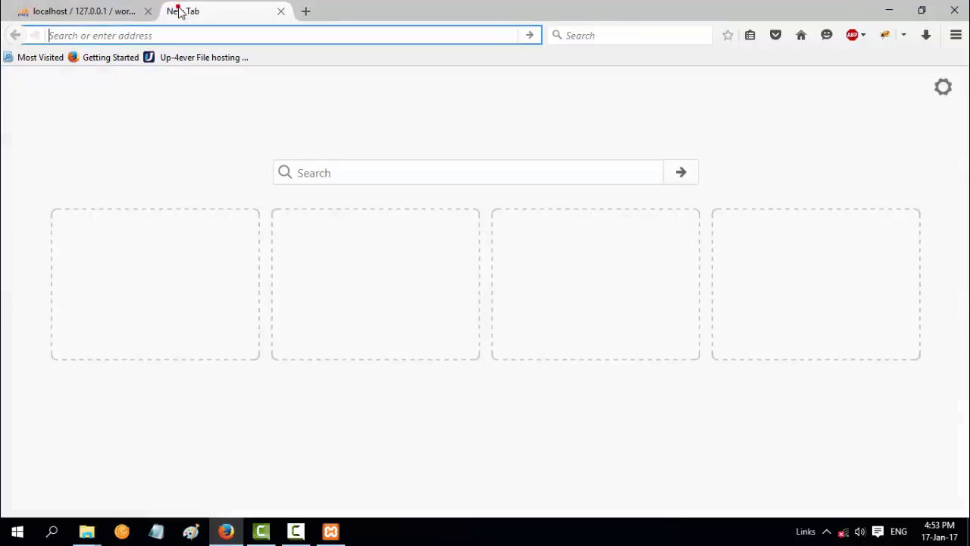
{"action": "left_click", "coordinate": [203, 35]}
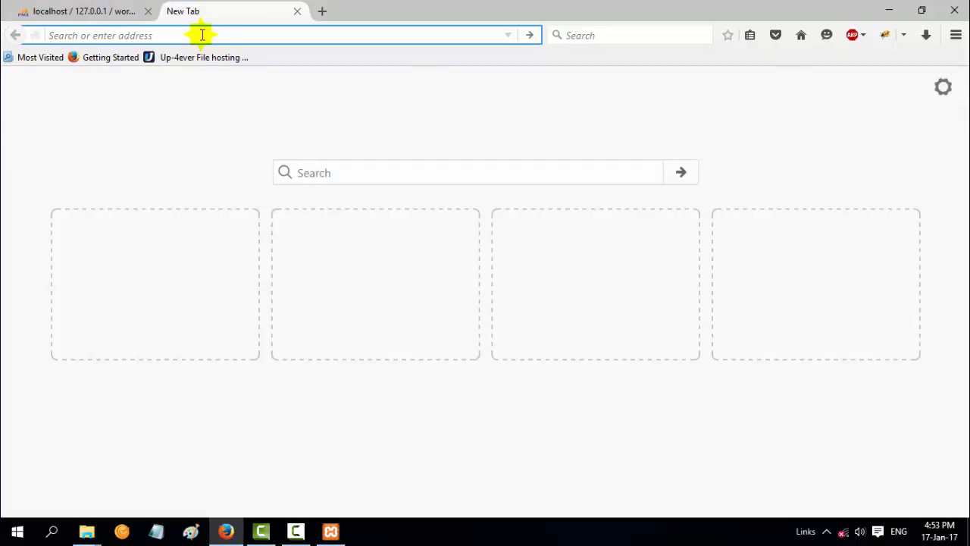
{"action": "type", "text": "localhost/"}
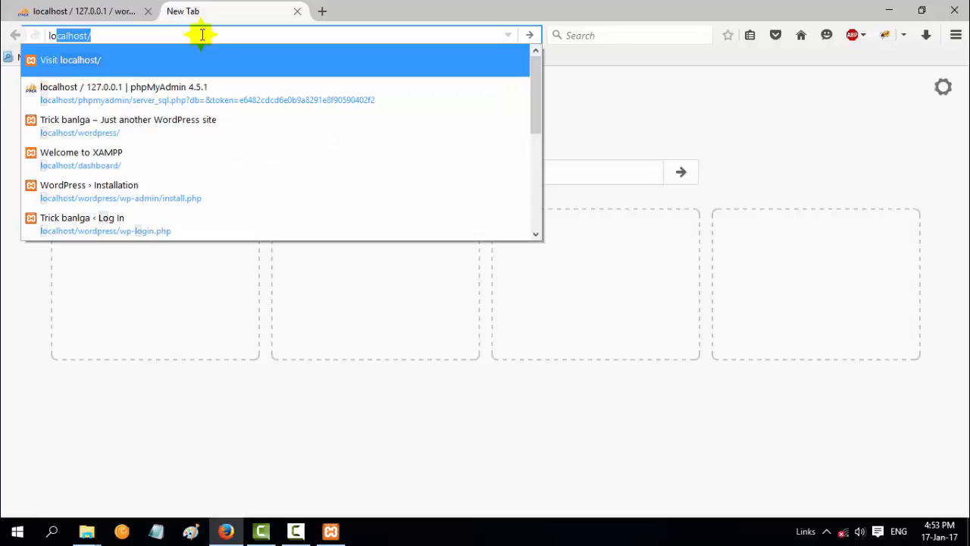
{"action": "left_click", "coordinate": [148, 35]}
{"action": "type", "text": "wordpress/"}
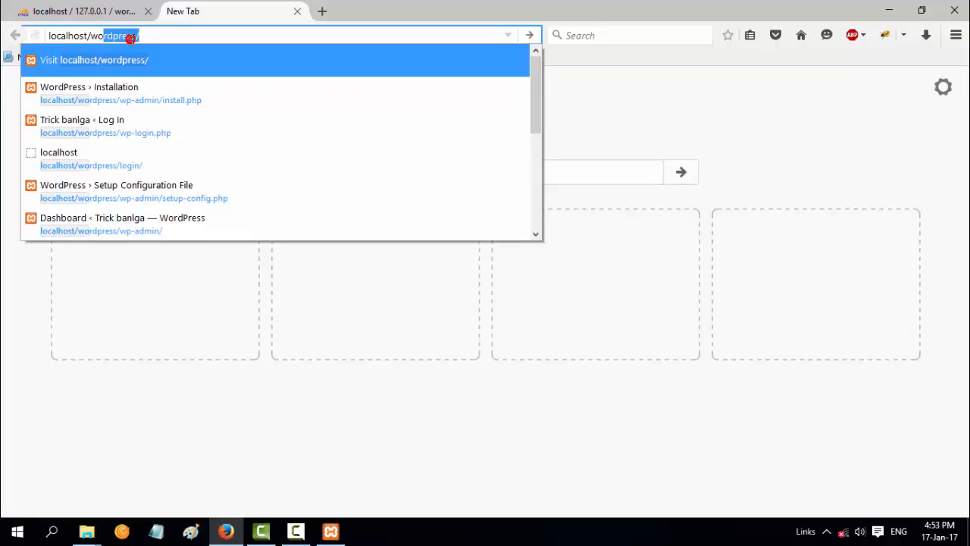
{"action": "key", "text": "Return"}
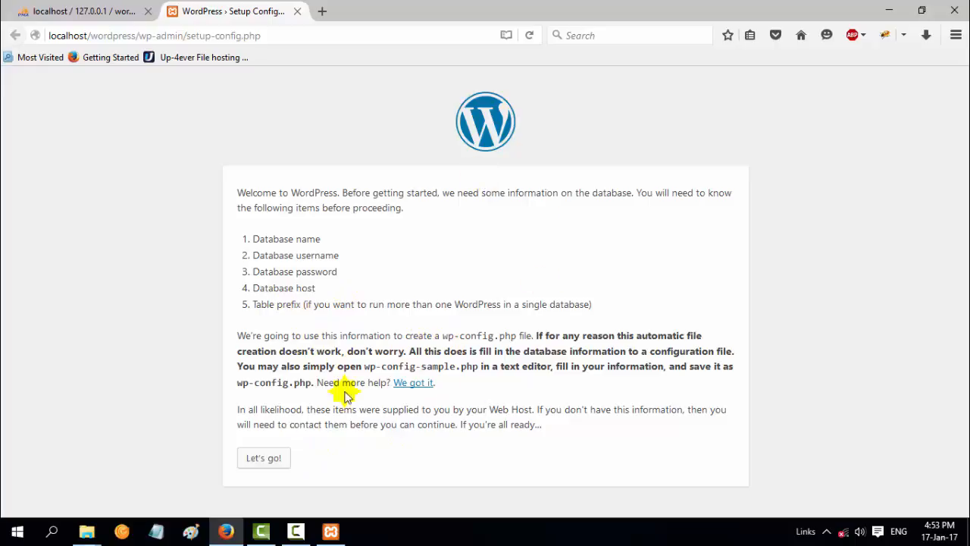
Enter database username root with an empty password, keep localhost and wp_, and submit
{"action": "left_click", "coordinate": [272, 458]}
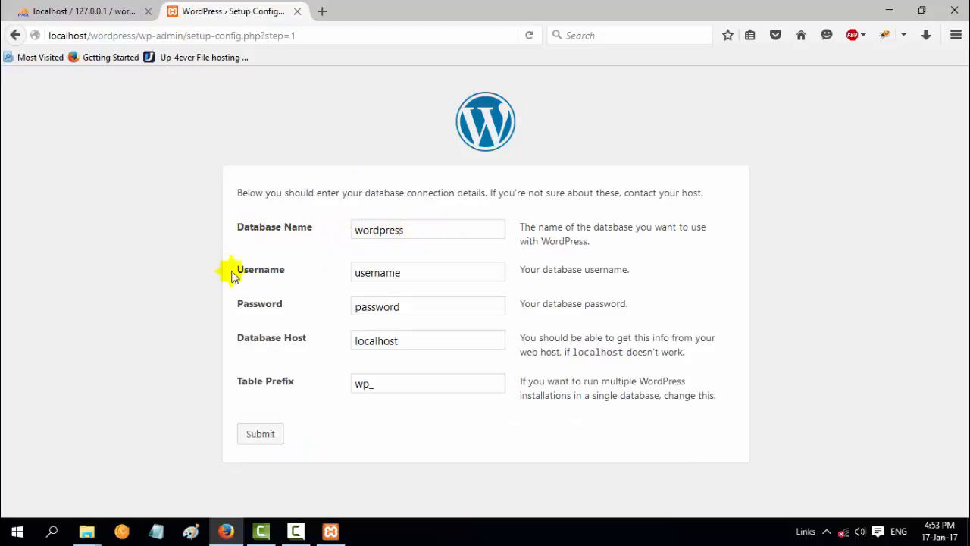
{"action": "left_click_drag", "start_coordinate": [431, 270], "coordinate": [355, 278]}
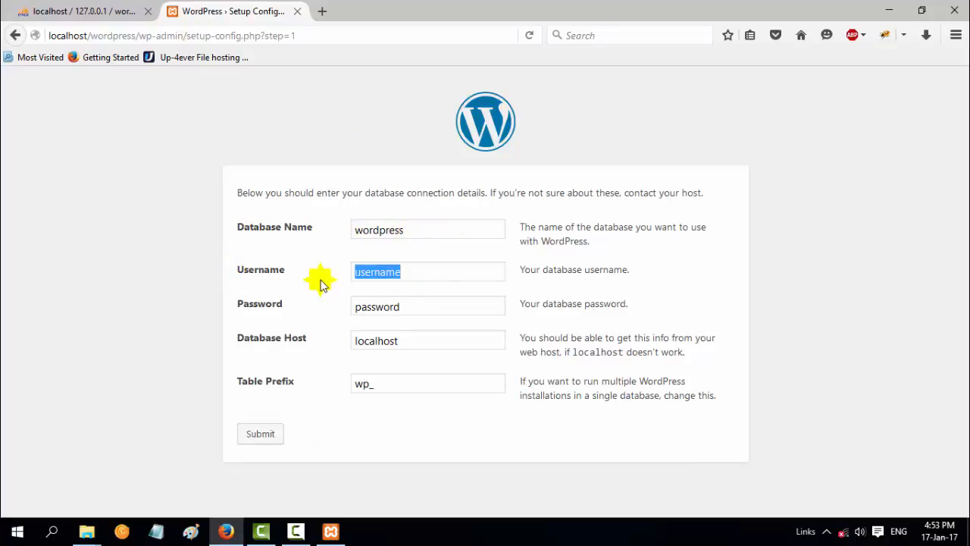
{"action": "type", "text": "roo"}
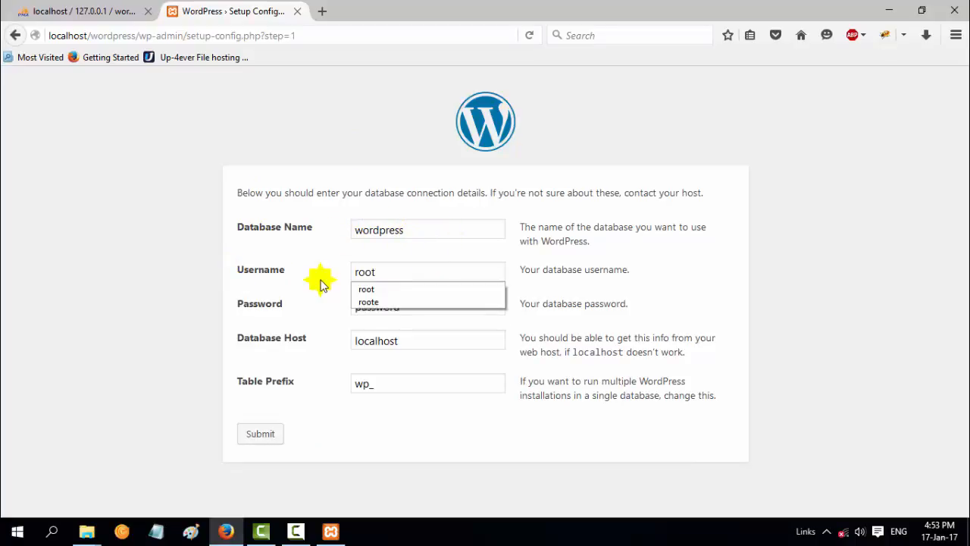
{"action": "type", "text": "t"}
{"action": "left_click", "coordinate": [316, 299]}
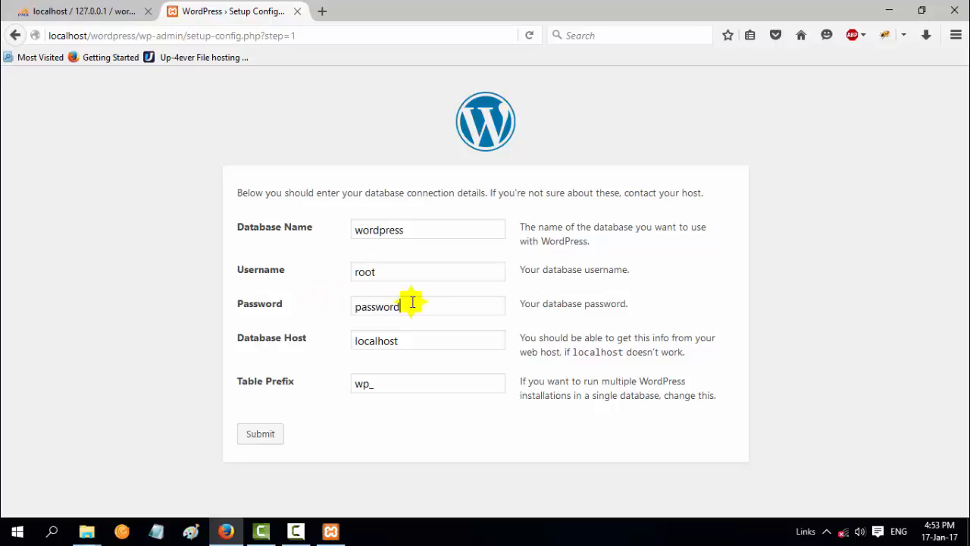
{"action": "left_click_drag", "start_coordinate": [413, 302], "coordinate": [346, 310]}
{"action": "key", "text": "BackSpace"}
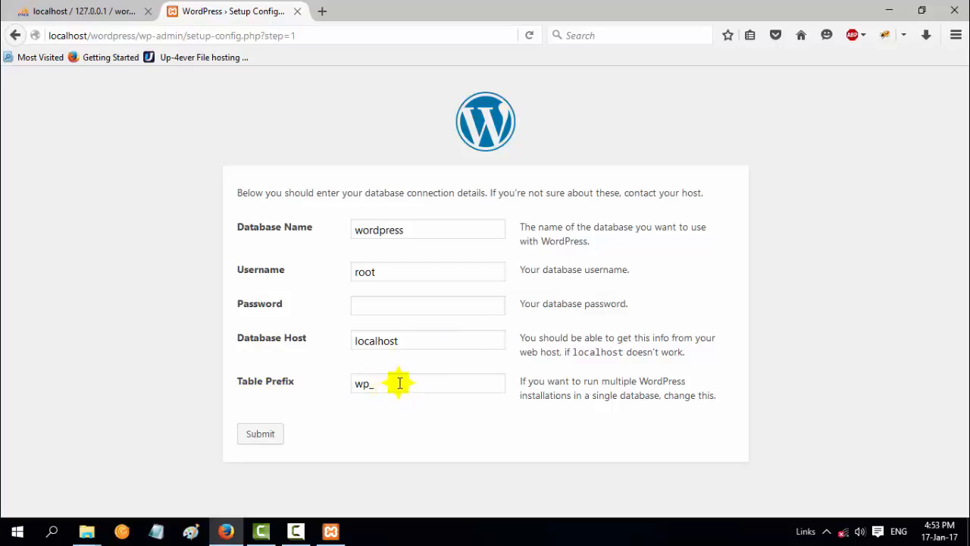
{"action": "left_click", "coordinate": [262, 435]}
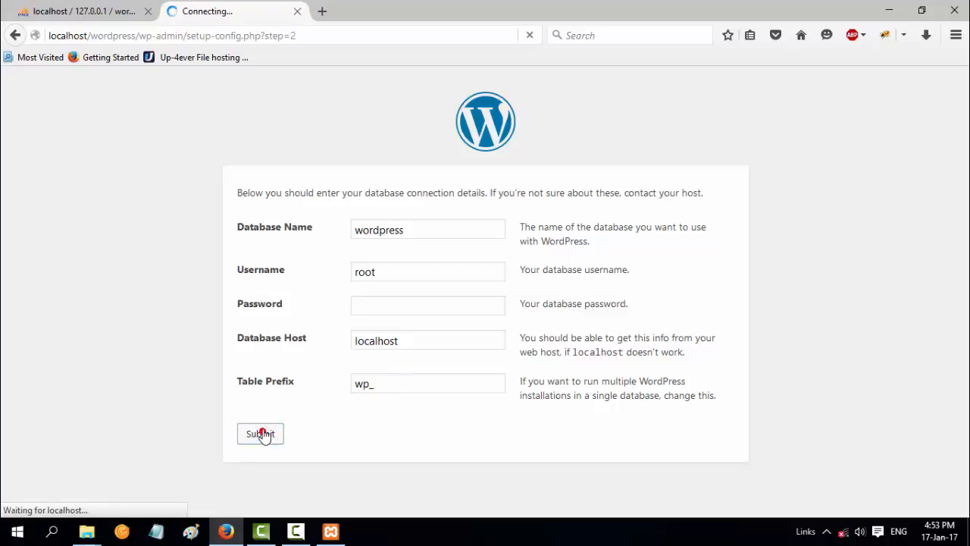
{"action": "left_click", "coordinate": [271, 241]}
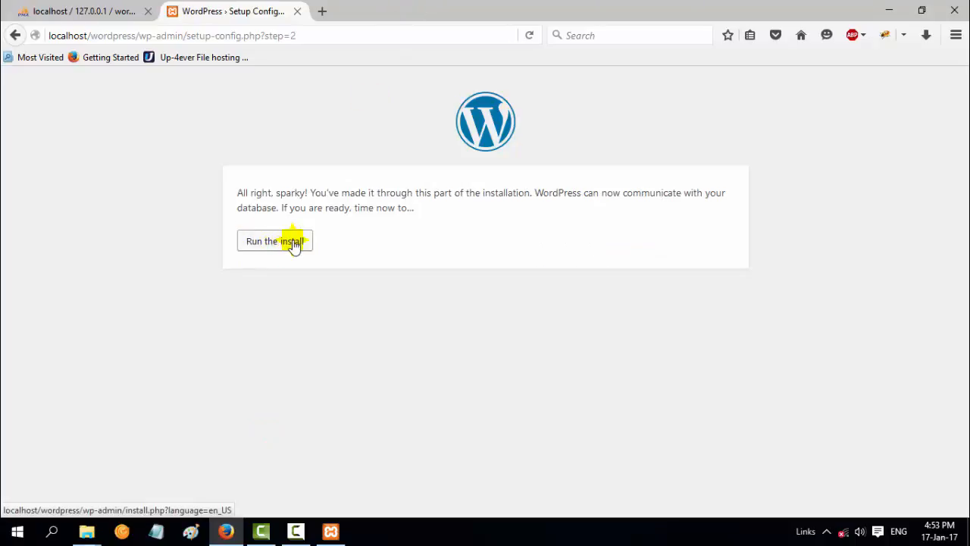
Run the install and fill in the site title Trick banlga
{"action": "left_click", "coordinate": [294, 242]}
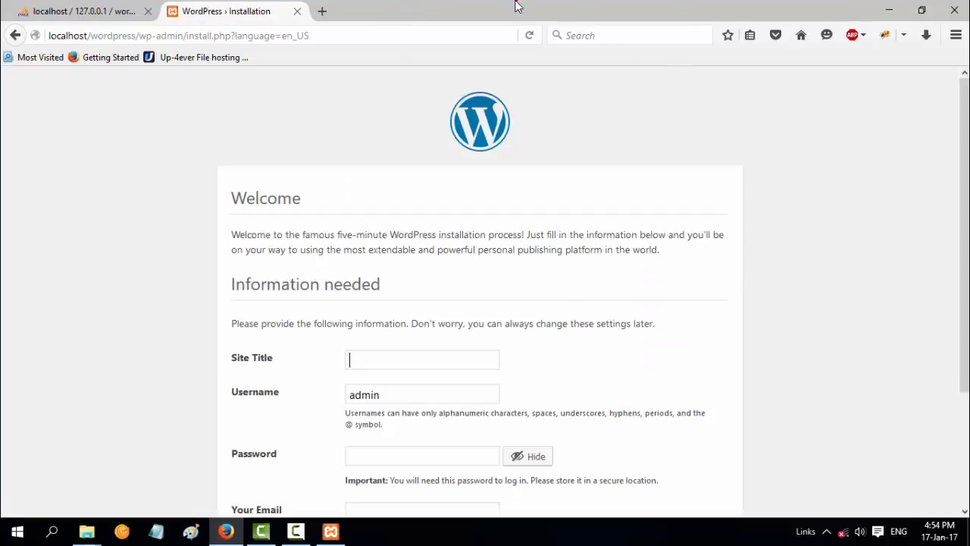
{"action": "scroll", "coordinate": [454, 311], "scroll_direction": "down", "scroll_amount": 3}
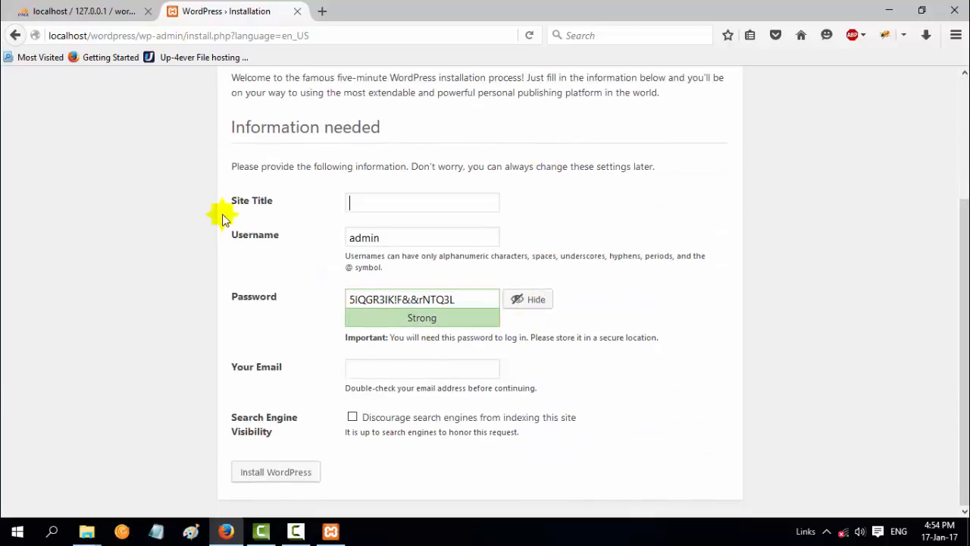
{"action": "left_click", "coordinate": [388, 202]}
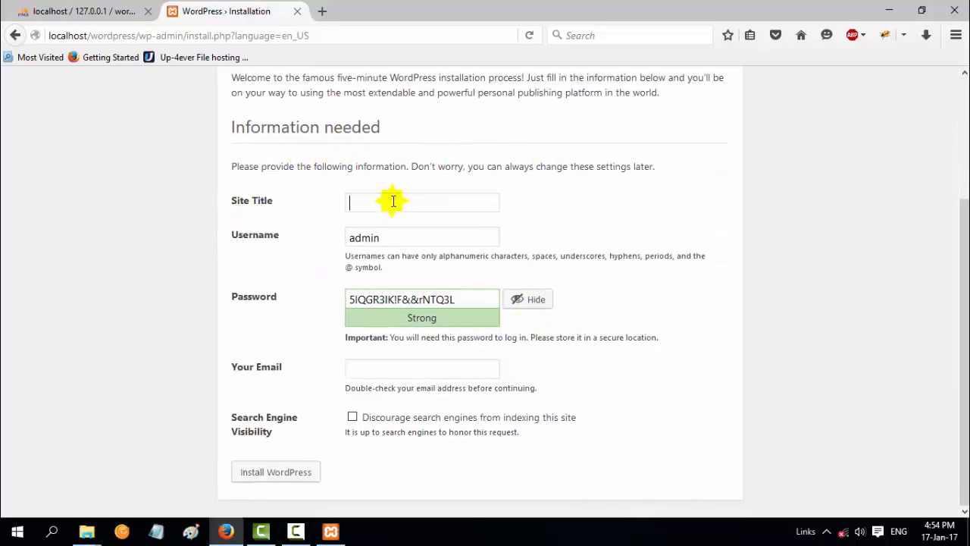
{"action": "left_click", "coordinate": [383, 202]}
{"action": "left_click", "coordinate": [415, 218]}
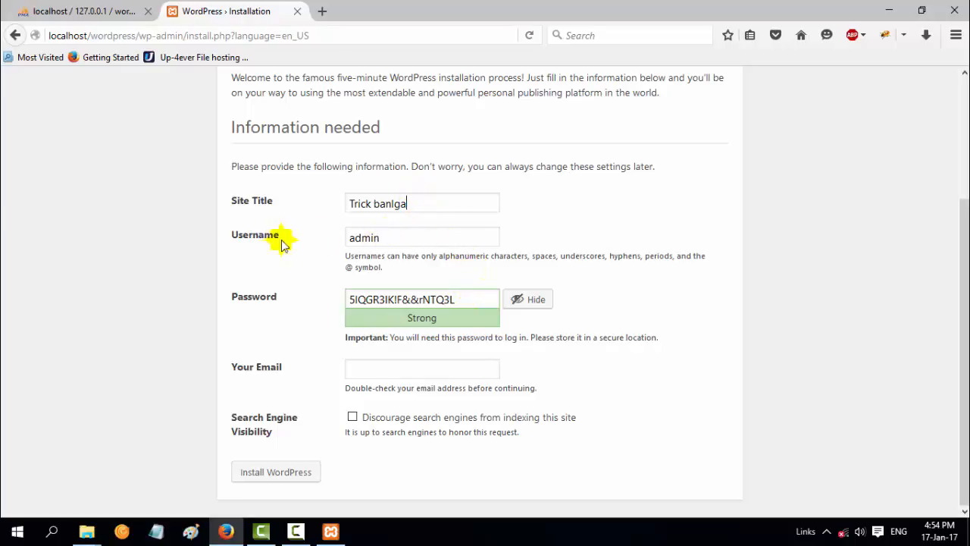
Replace the admin password with a weak one, confirm it, add the owner's email, and install
{"action": "left_click_drag", "start_coordinate": [469, 300], "coordinate": [316, 306]}
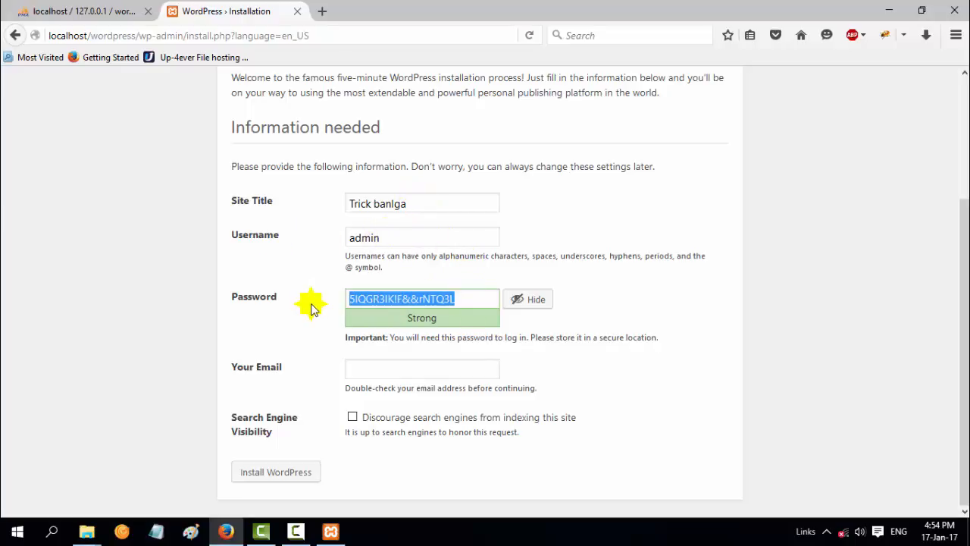
{"action": "type", "text": "1234"}
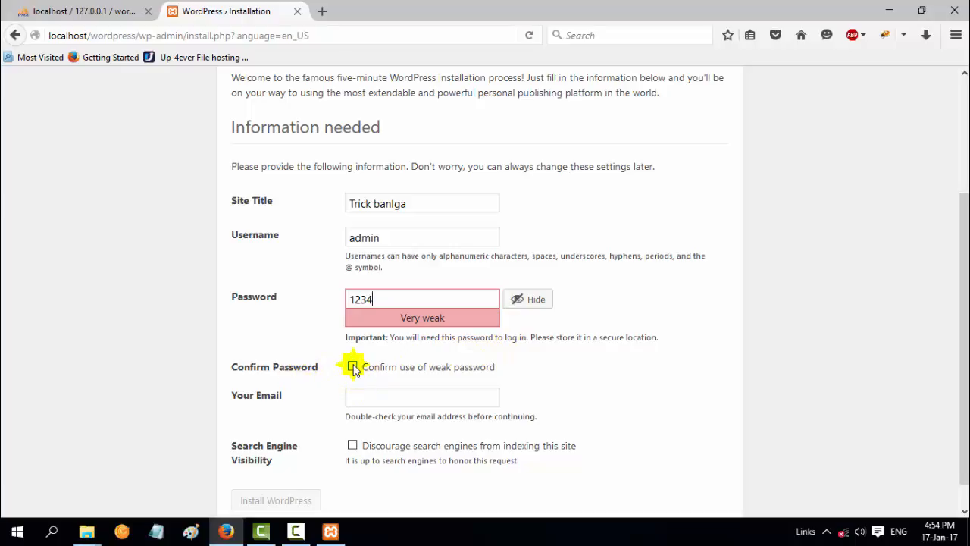
{"action": "left_click", "coordinate": [352, 366]}
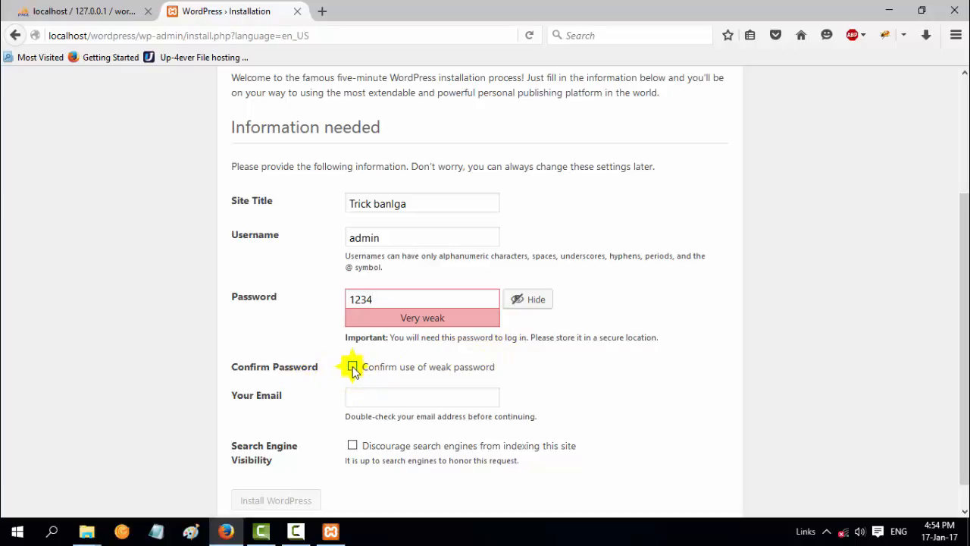
{"action": "left_click", "coordinate": [403, 399]}
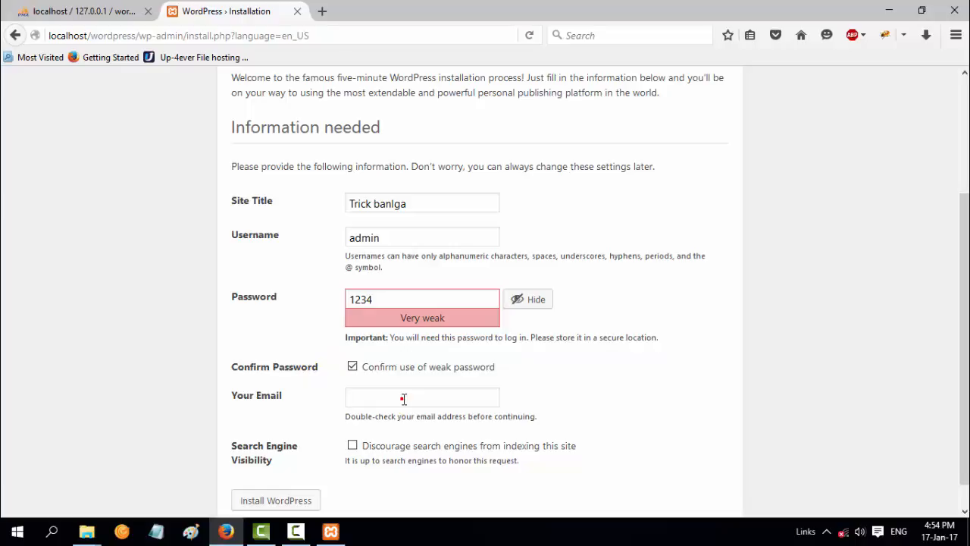
{"action": "type", "text": "m"}
{"action": "left_click", "coordinate": [419, 412]}
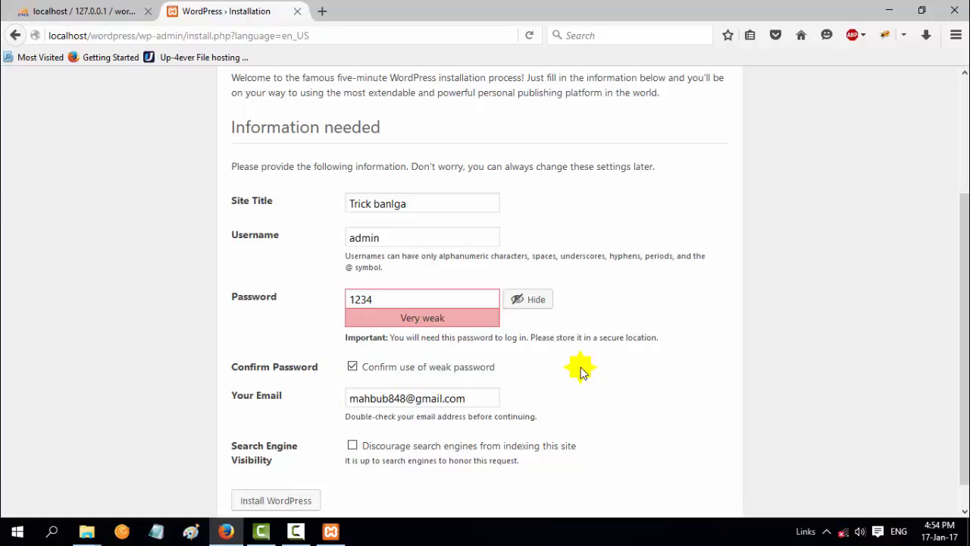
{"action": "scroll", "coordinate": [539, 360], "scroll_direction": "down", "scroll_amount": 1}
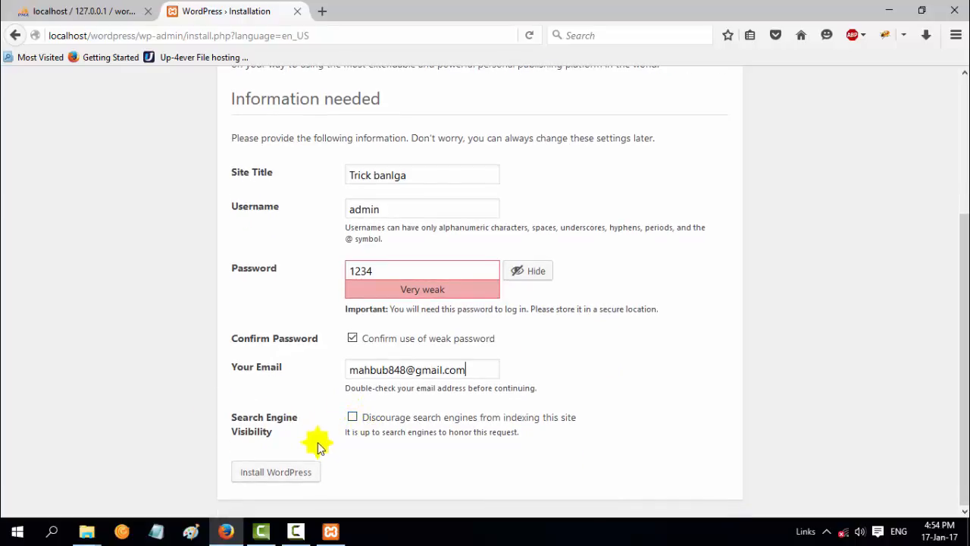
{"action": "left_click", "coordinate": [290, 477]}
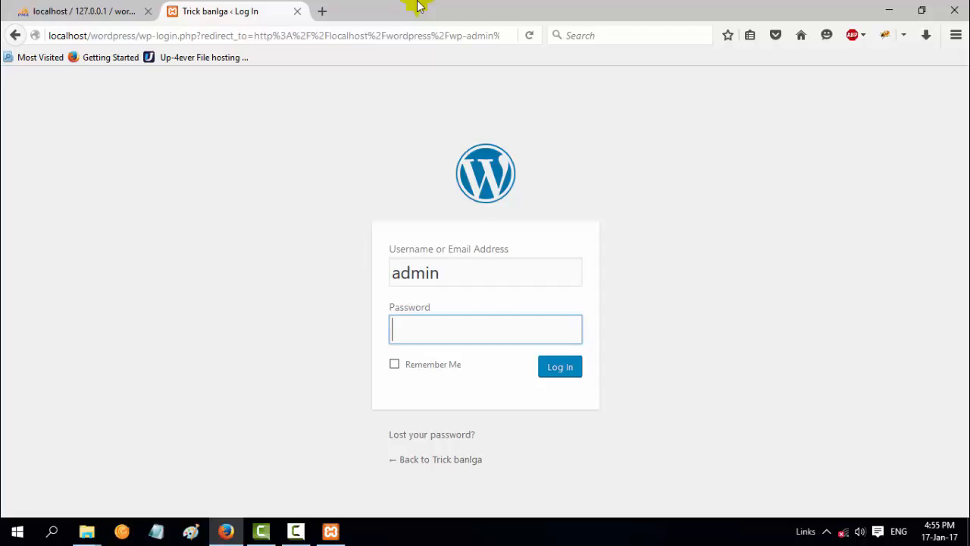
Enter the admin password and log in to the Trick banlga dashboard
{"action": "type", "text": "•••"}
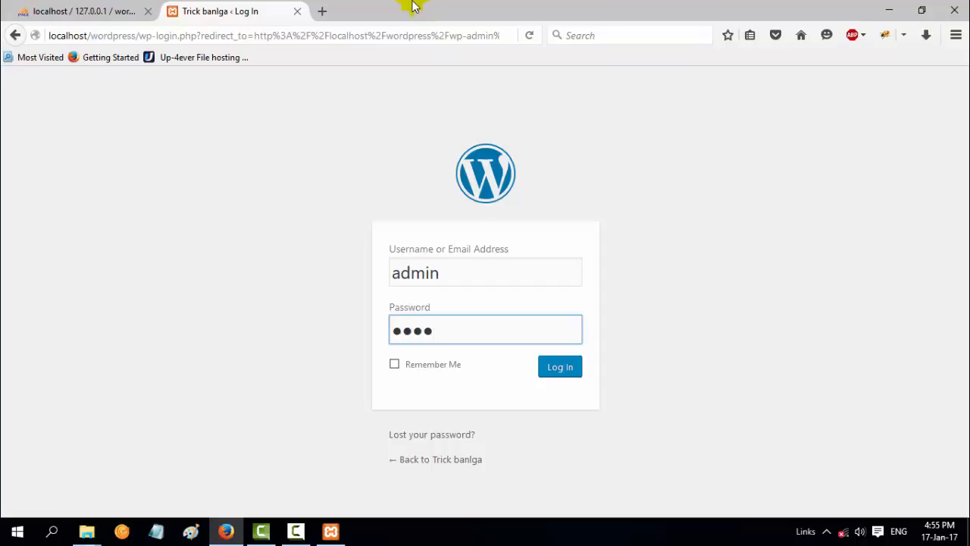
{"action": "left_click", "coordinate": [572, 373]}
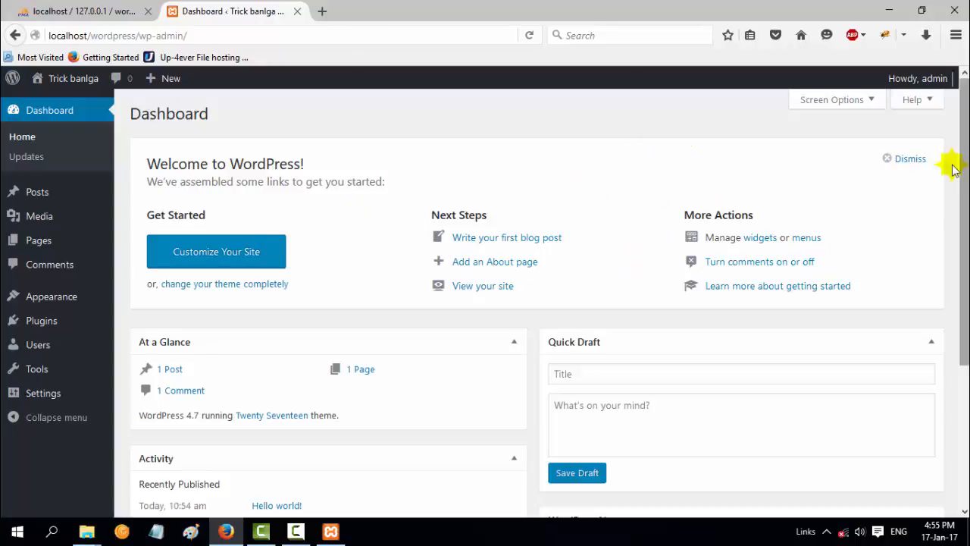
Dismiss the Welcome to WordPress panel on the dashboard
{"action": "left_click", "coordinate": [902, 158]}
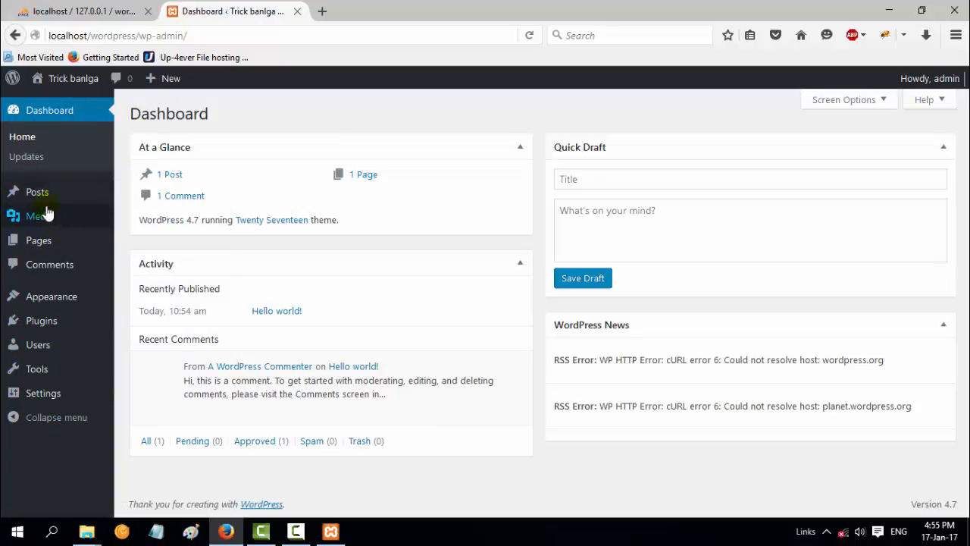
{"action": "mouse_move", "coordinate": [47, 204]}
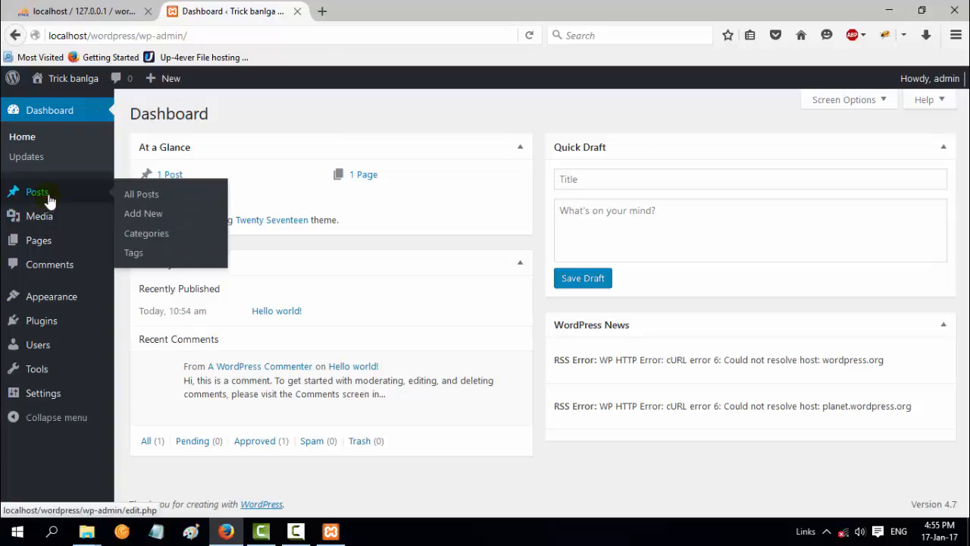